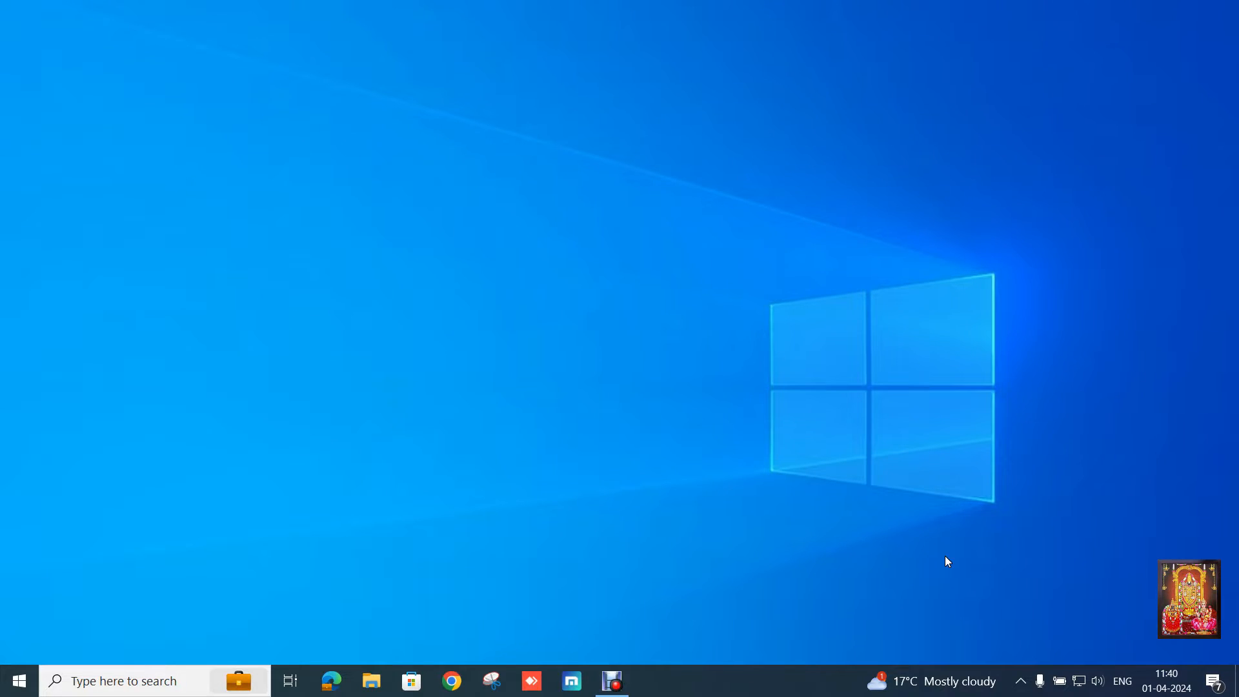
Step: Open Microsoft Edge, dismiss the page restore prompt and close the leftover Gmail and Privacy error tabs
click(331, 681)
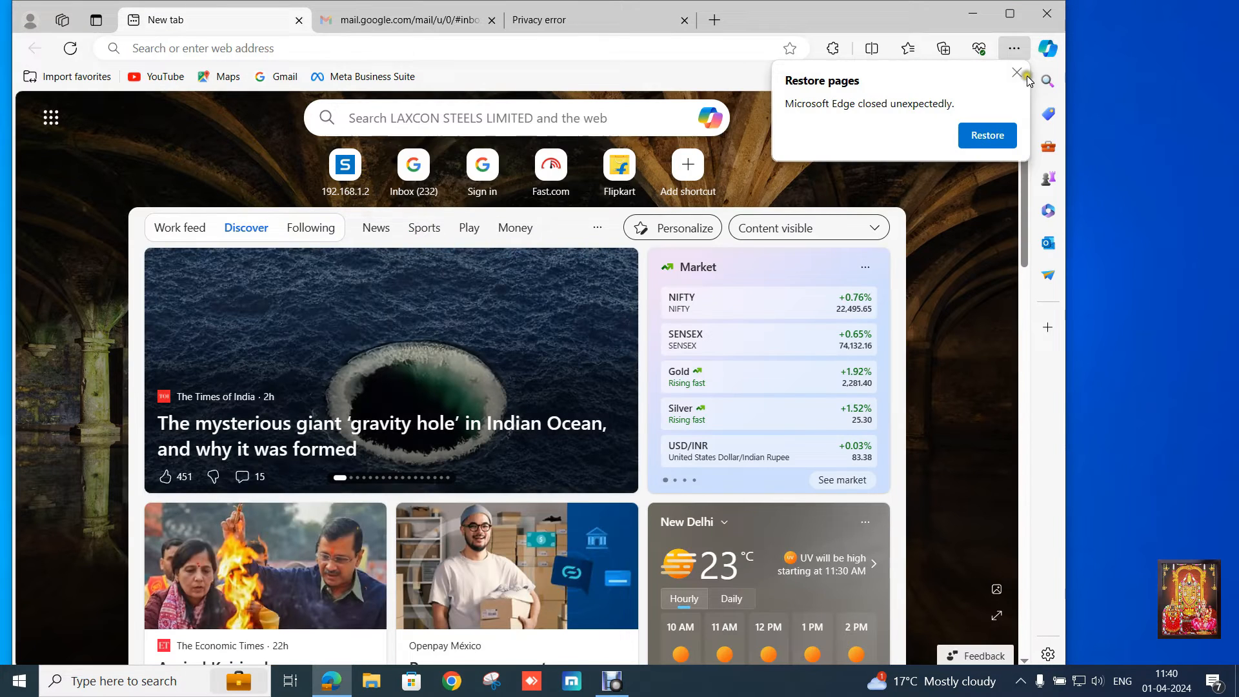
click(1017, 73)
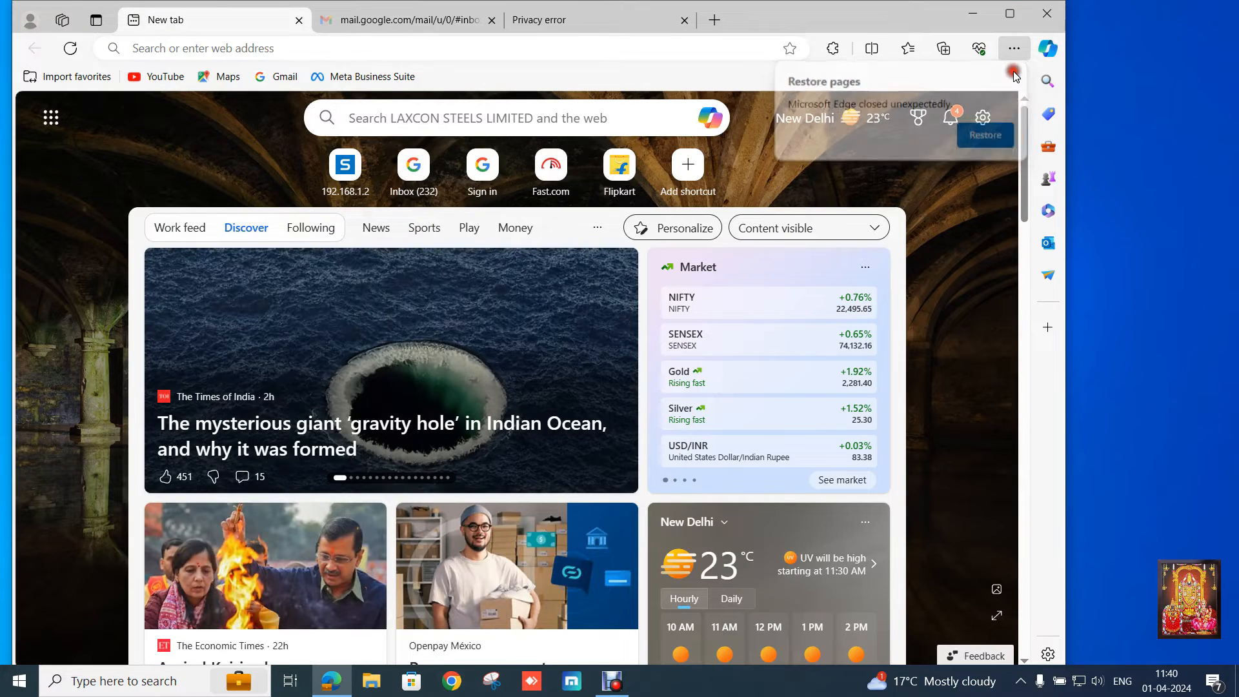
click(492, 20)
click(492, 20)
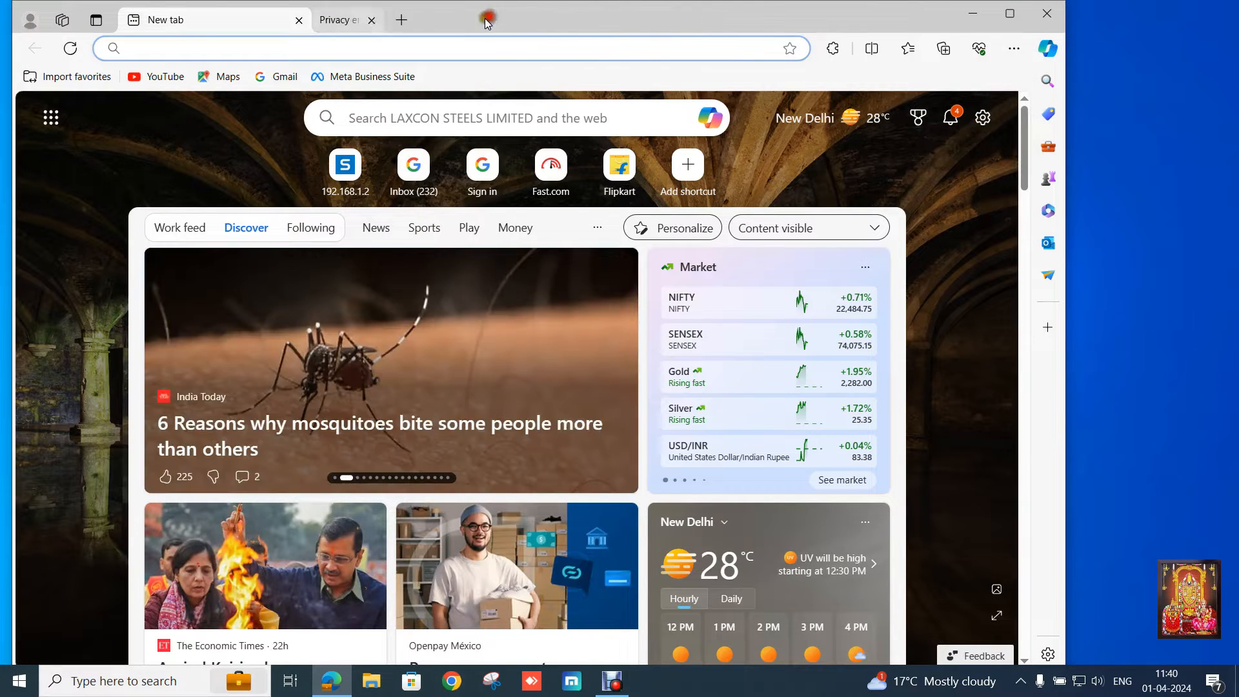
Step: Search the web for "download linux mint" and open the official Download Linux Mint 21.3 page
click(254, 52)
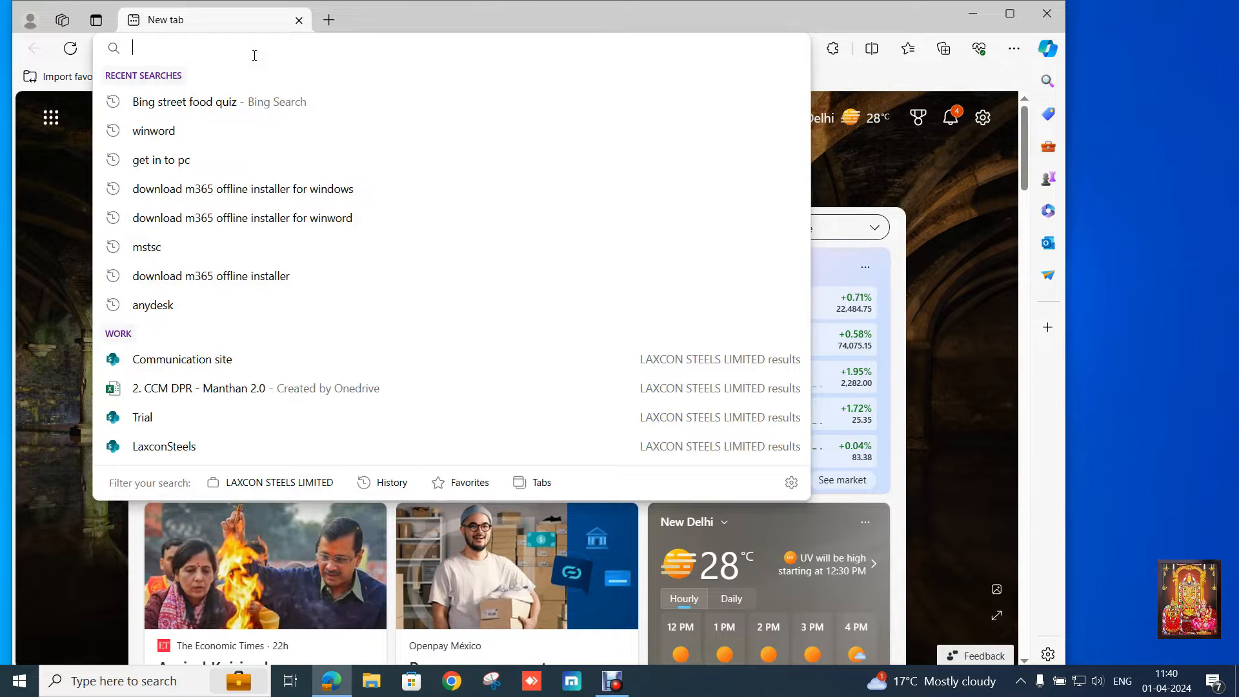
text(download li)
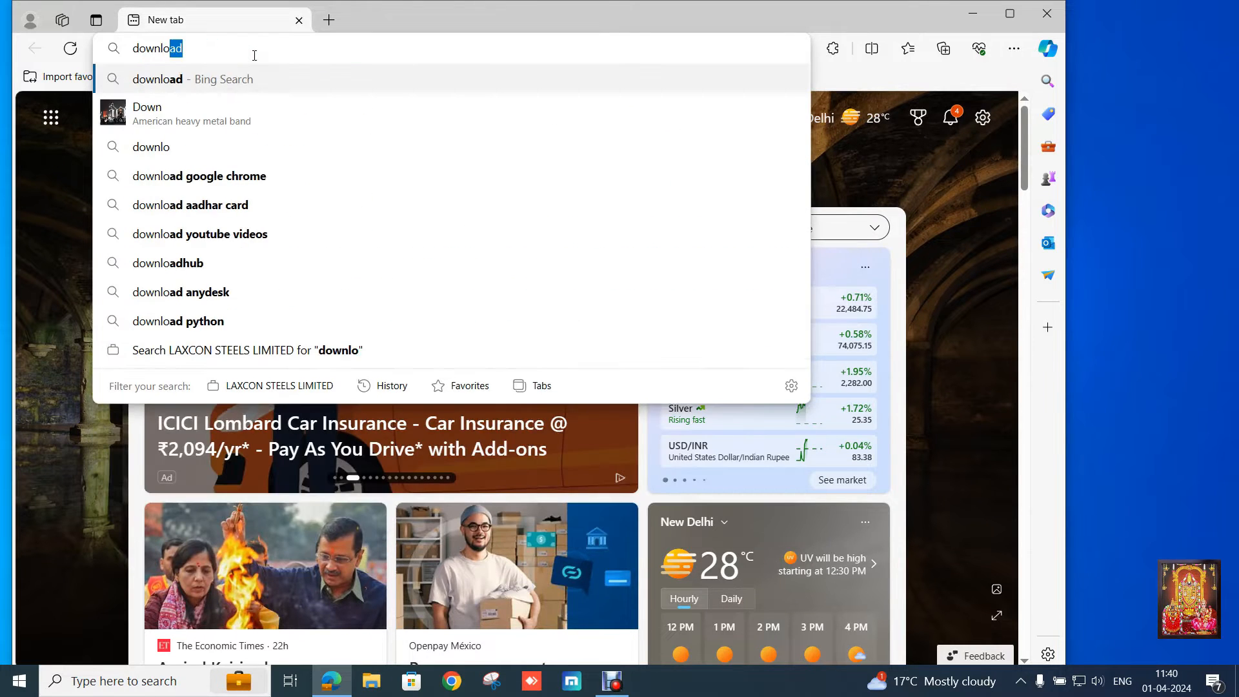
text(nux mi)
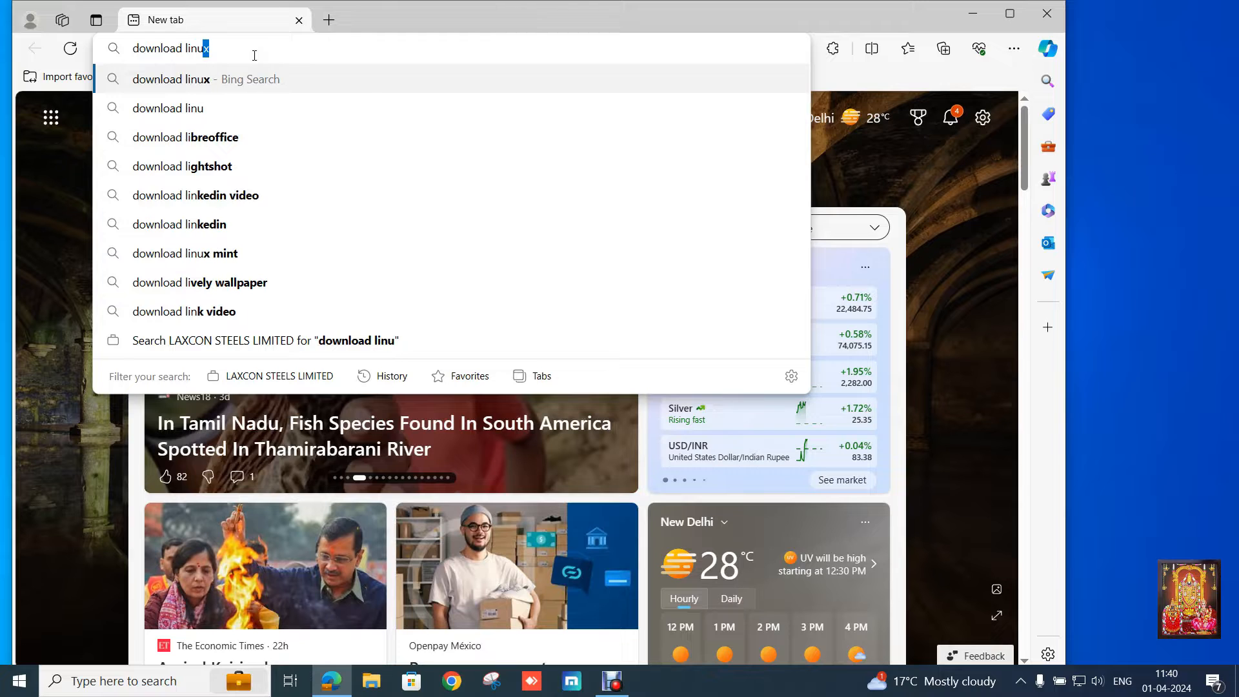
text(nt)
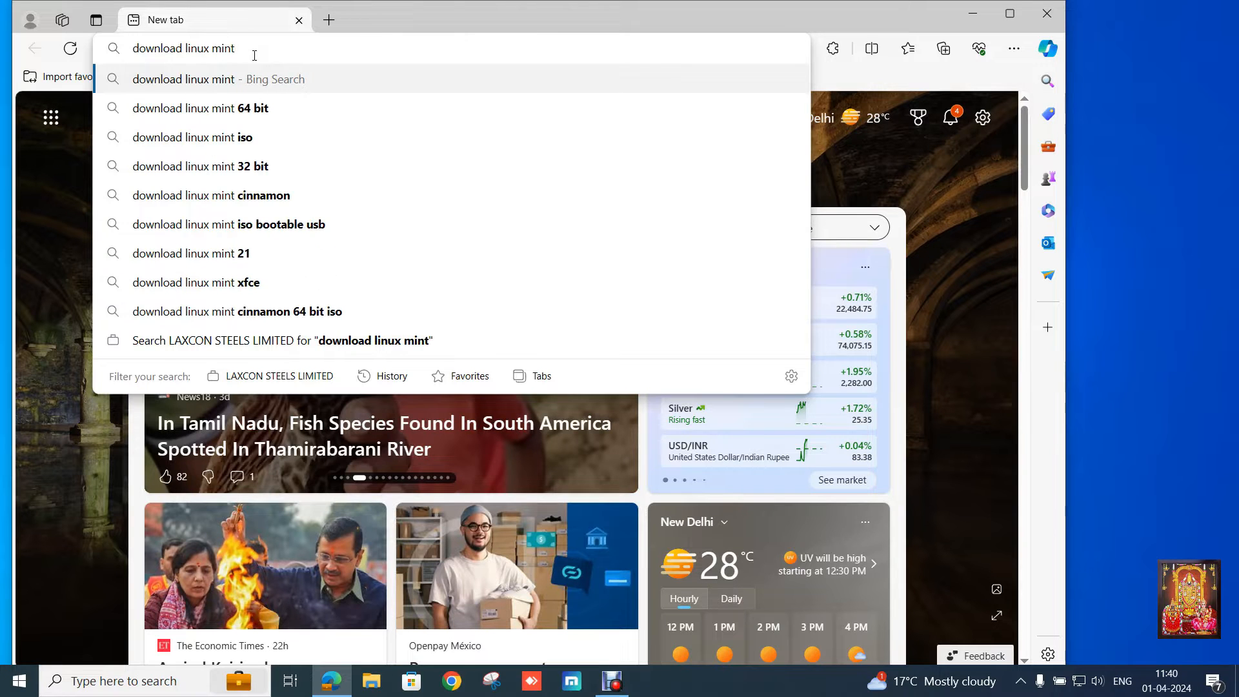
key(Return)
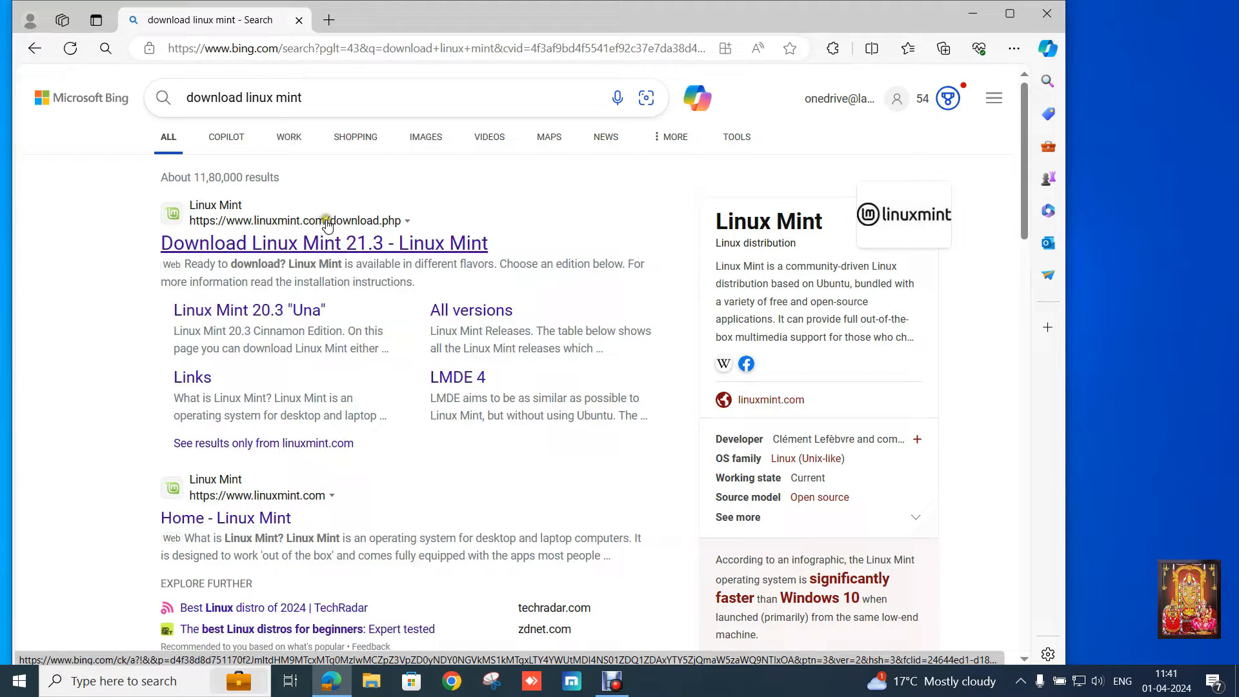
click(287, 243)
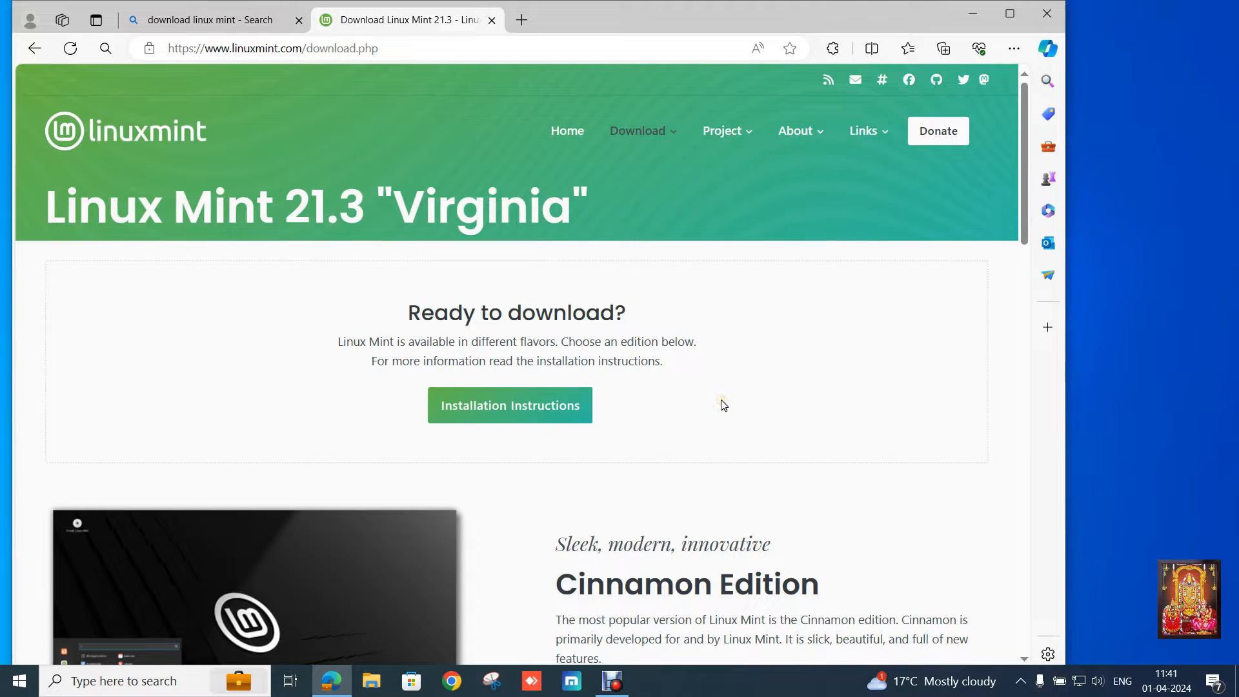
Step: Download the 64-bit torrent file of the Linux Mint 21.3 Cinnamon Edition and close the browser
scroll(724, 405, down, 4)
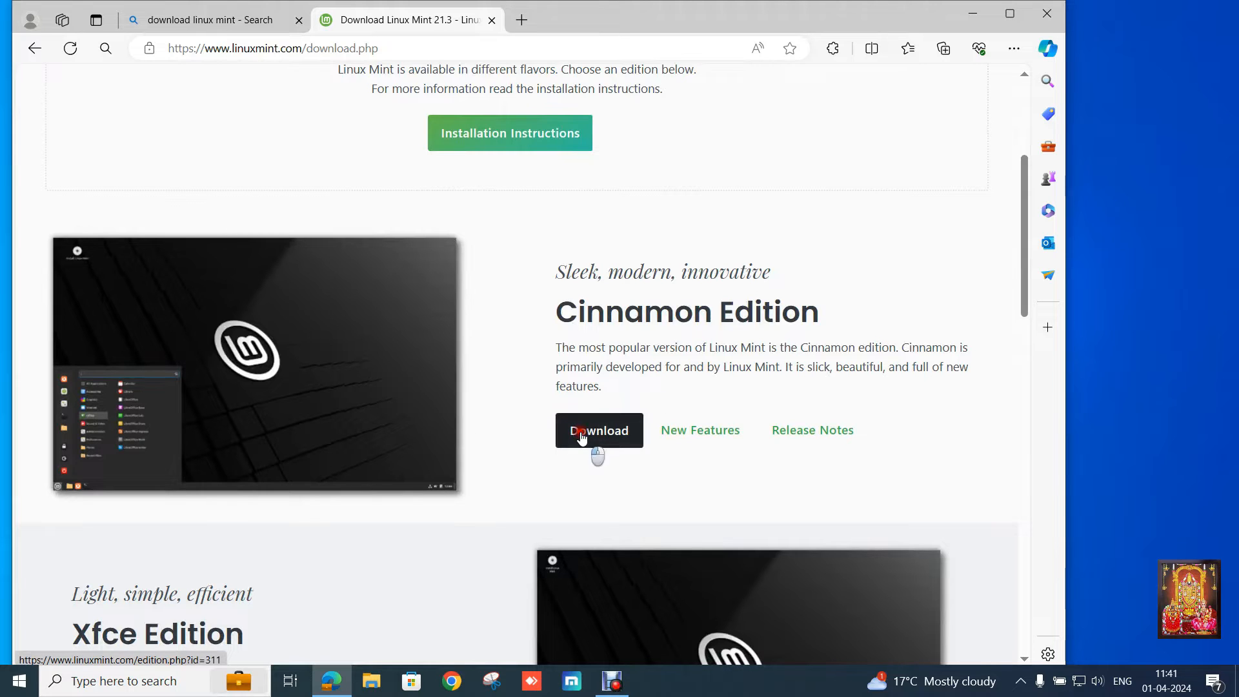
click(582, 435)
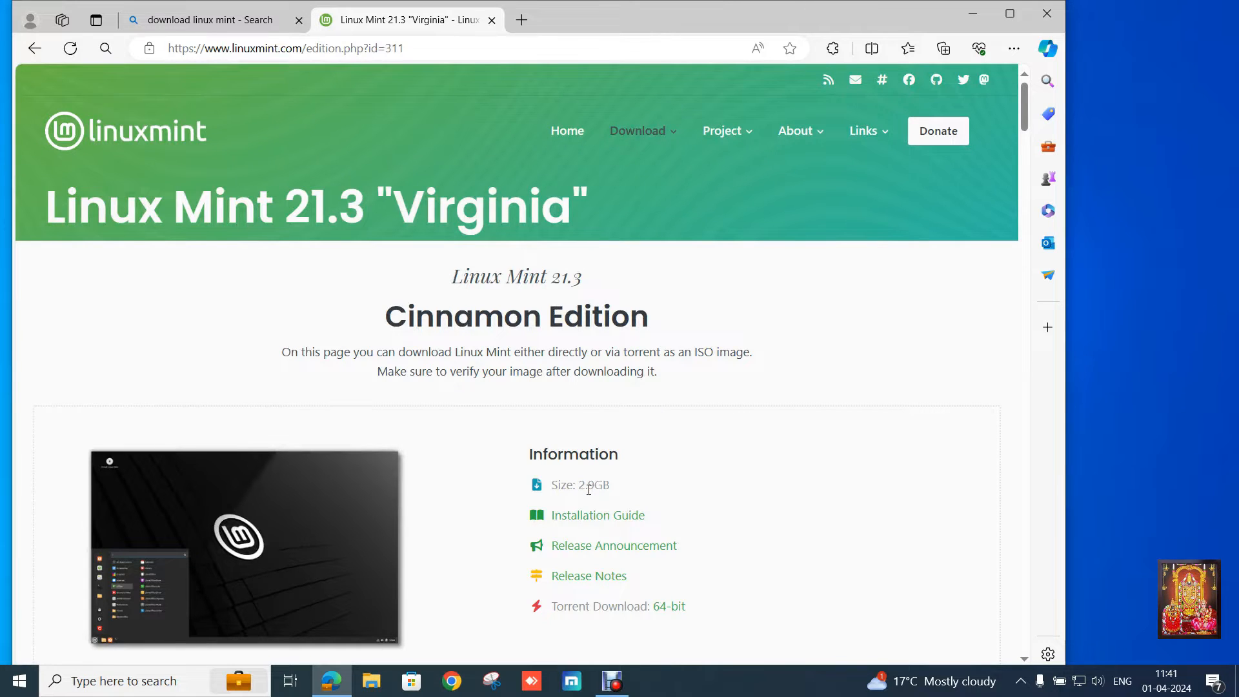
scroll(602, 490, down, 3)
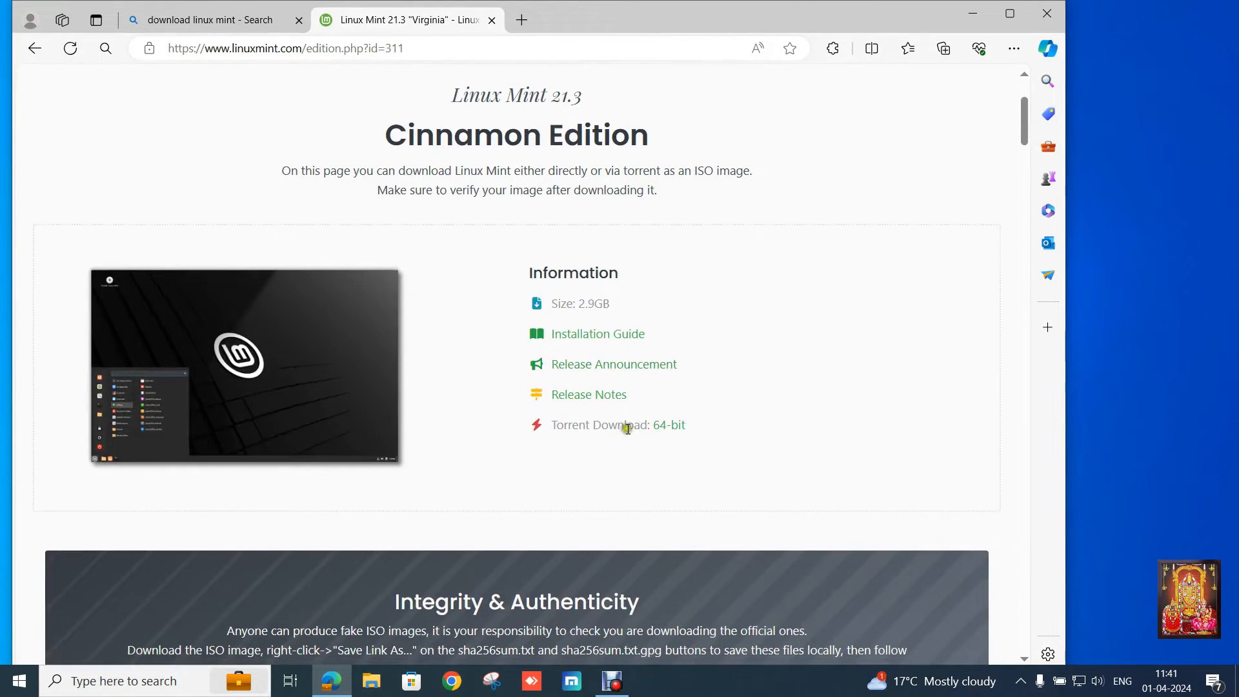
click(667, 427)
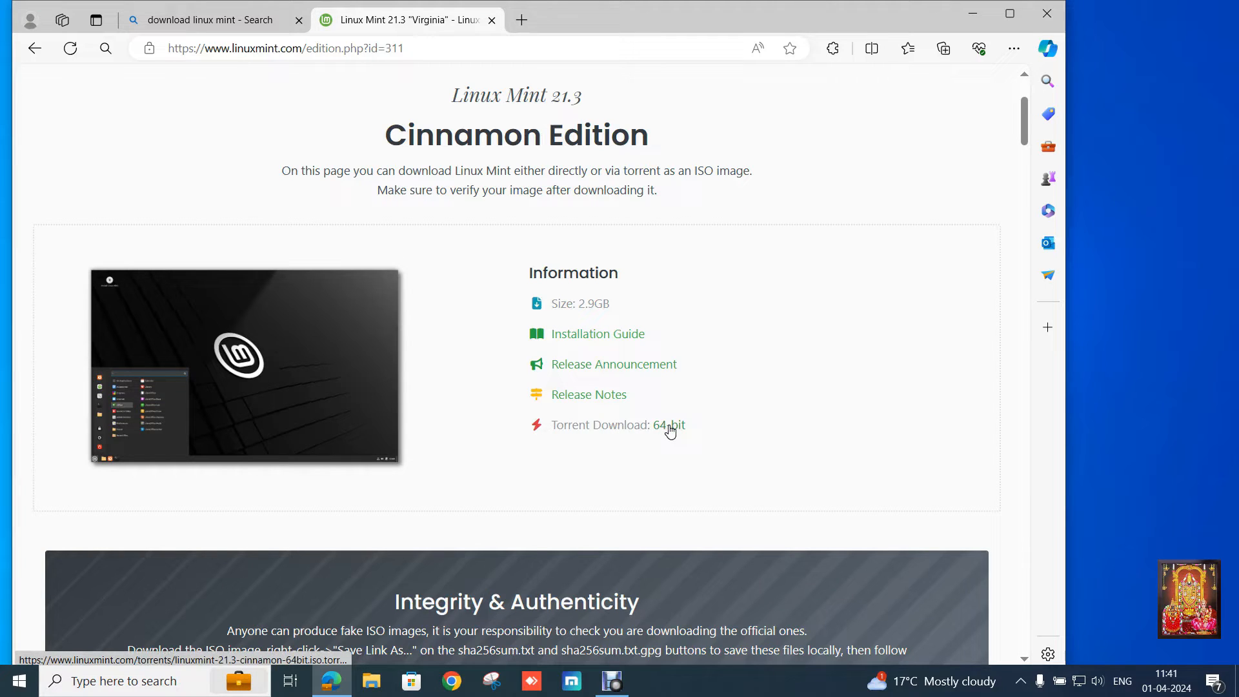
click(669, 426)
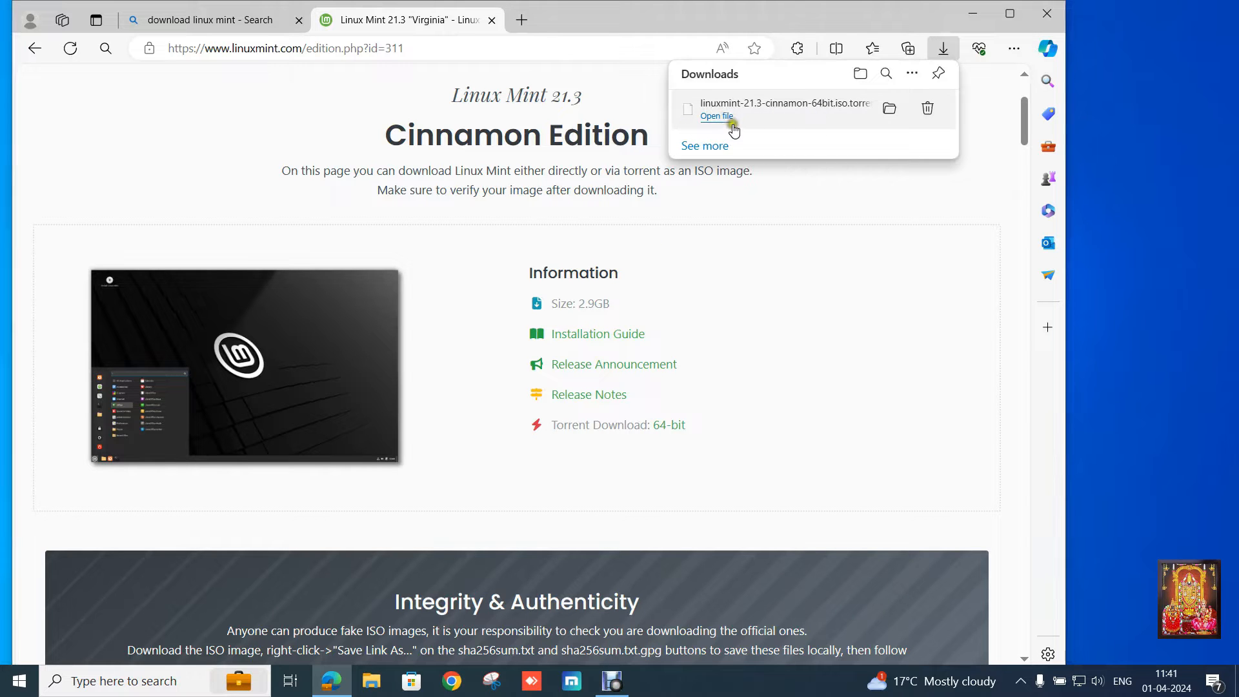
click(1047, 13)
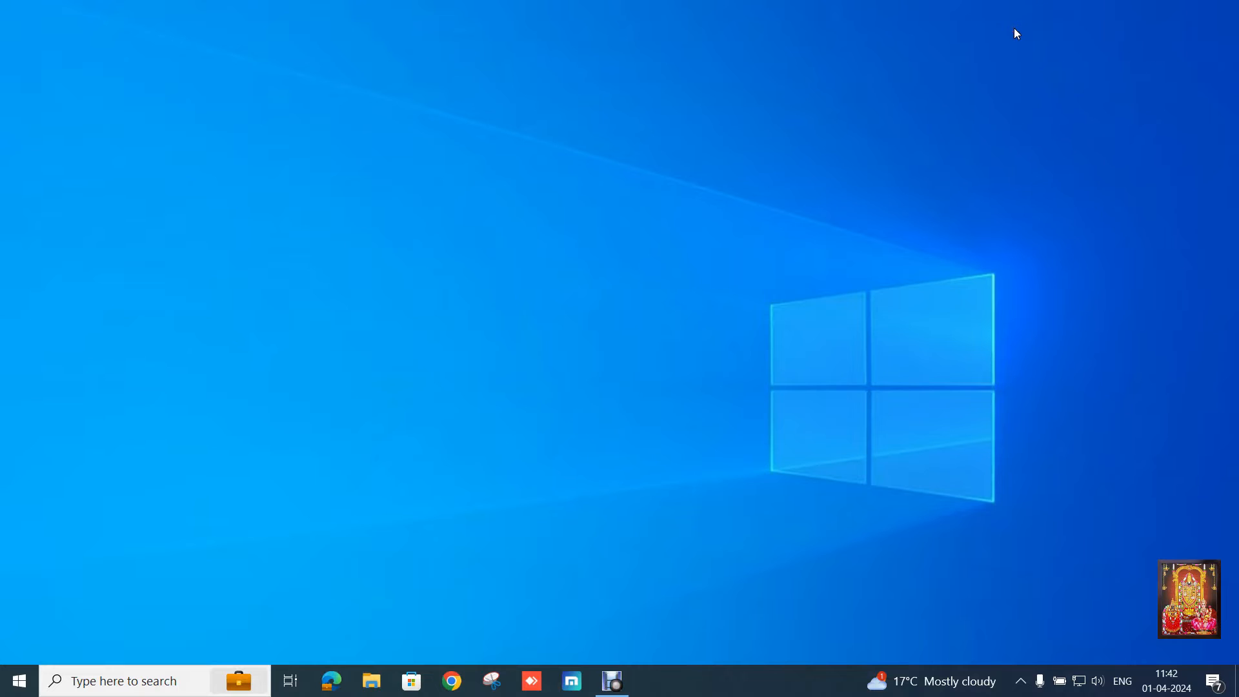
Step: Show the Downloads folder in File Explorer and bring up Free Download Manager over it
click(373, 682)
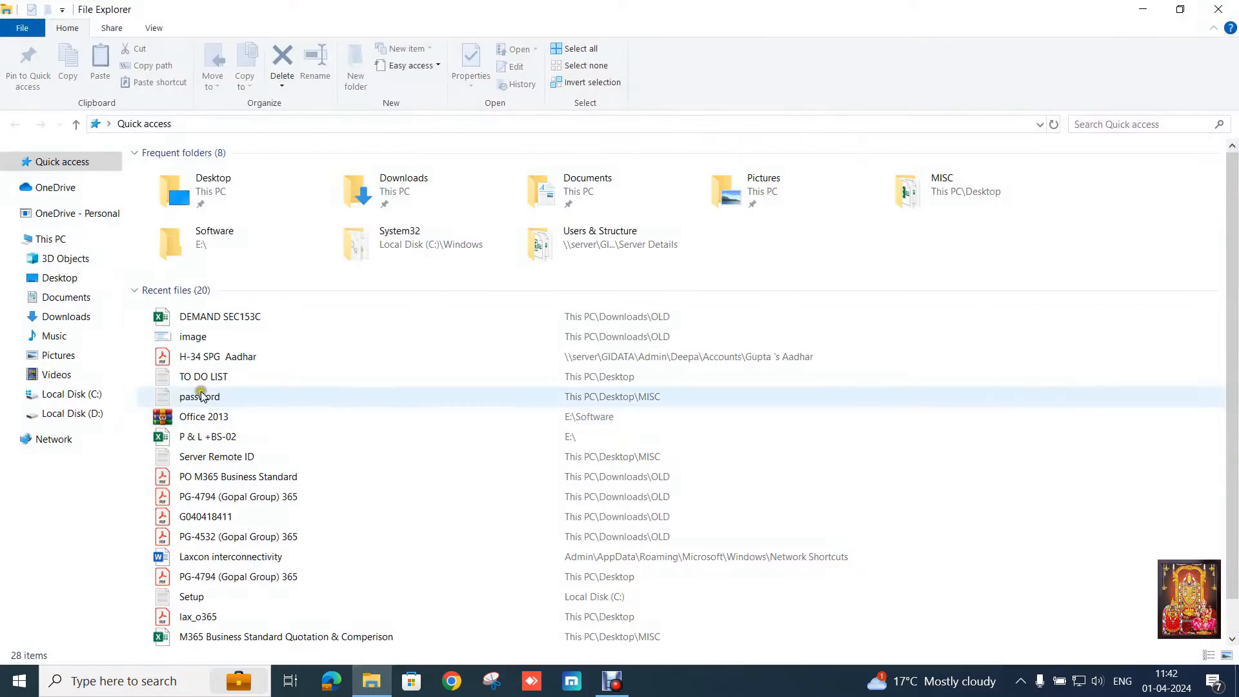
click(53, 316)
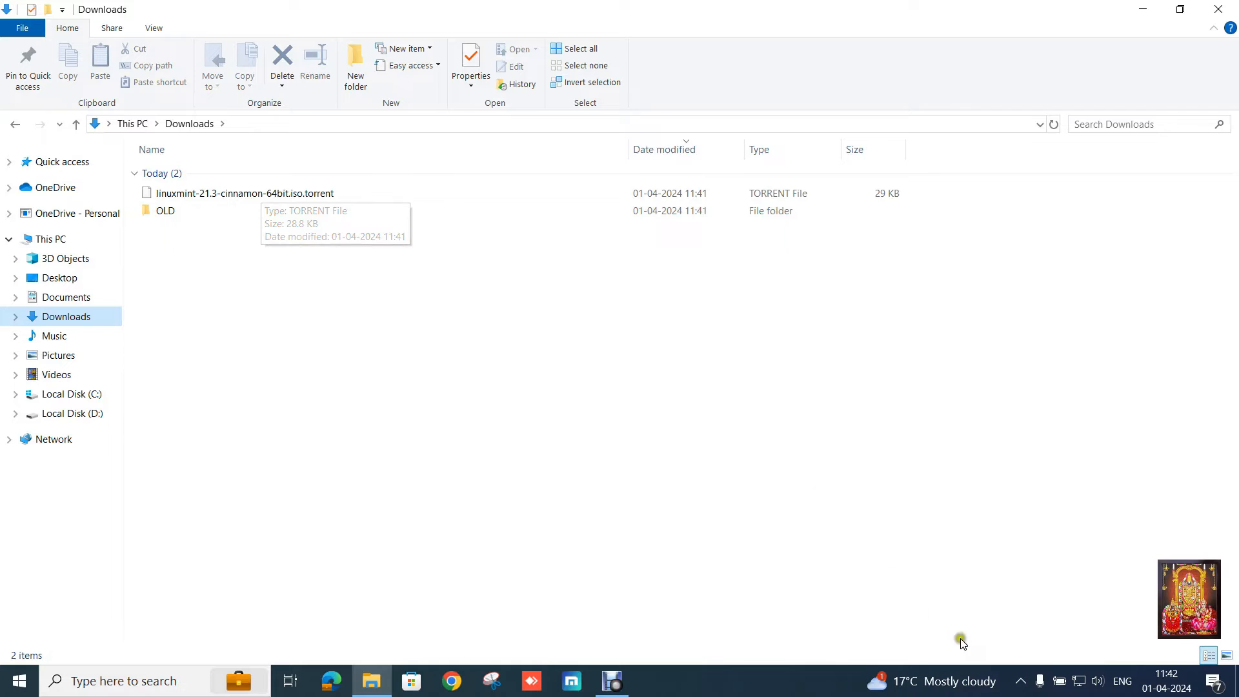
click(1025, 682)
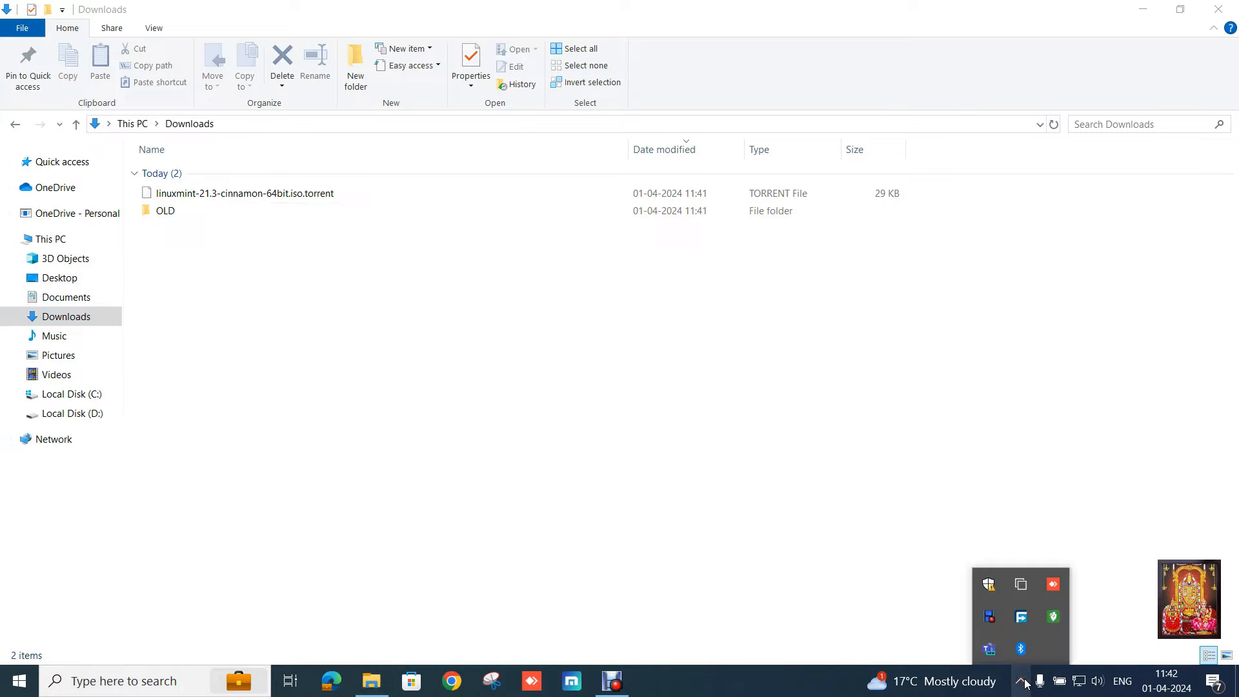
click(1022, 618)
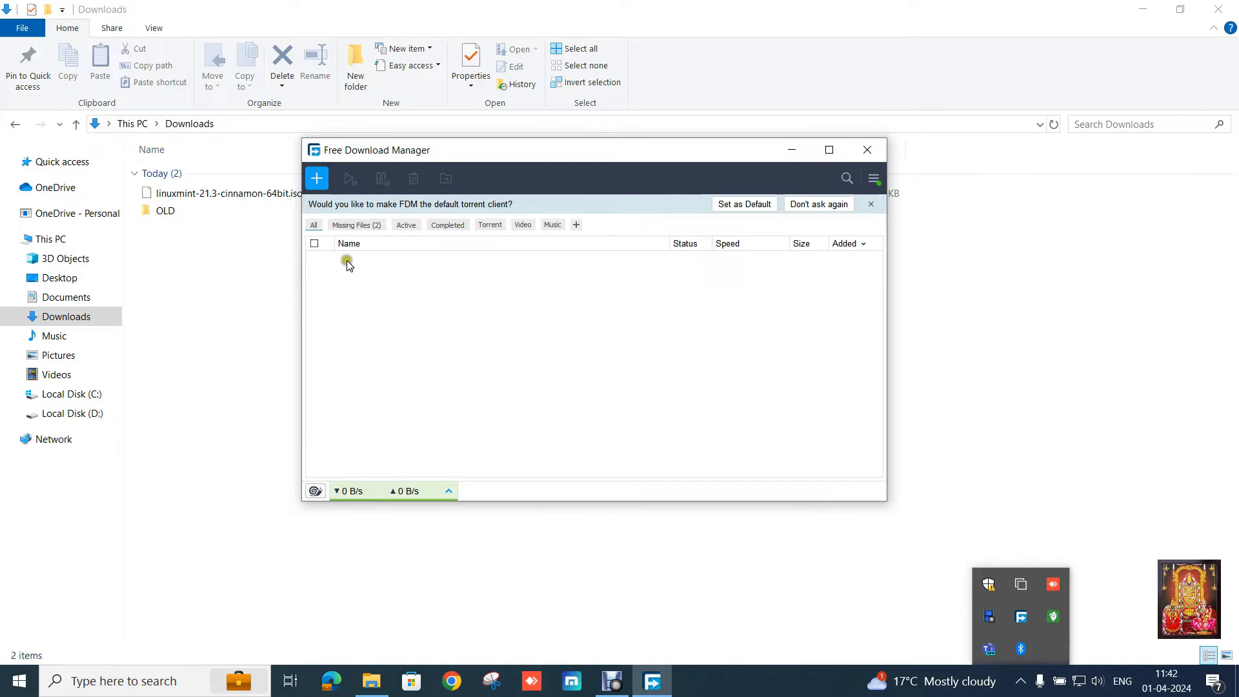
Step: Download linuxmint-21.3-cinnamon-64bit.iso from the torrent file into C:\Users\Admin\Downloads, and close File Explorer and the download manager
drag(208, 202, 481, 327)
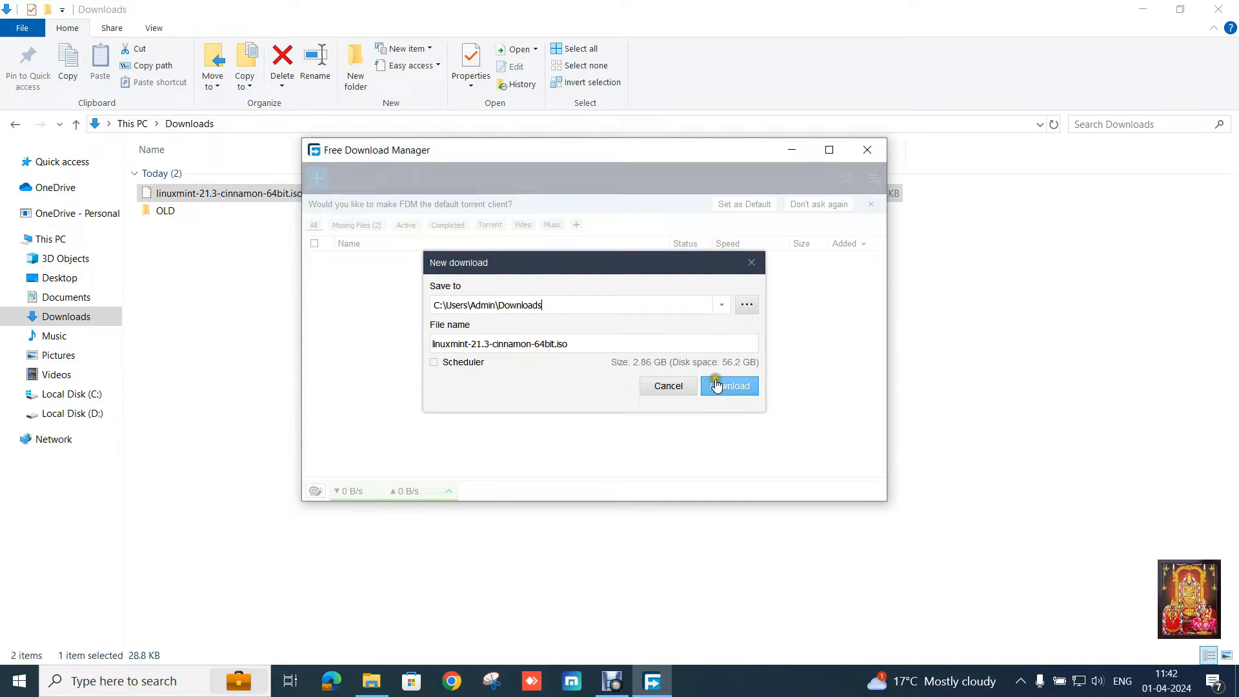
click(735, 391)
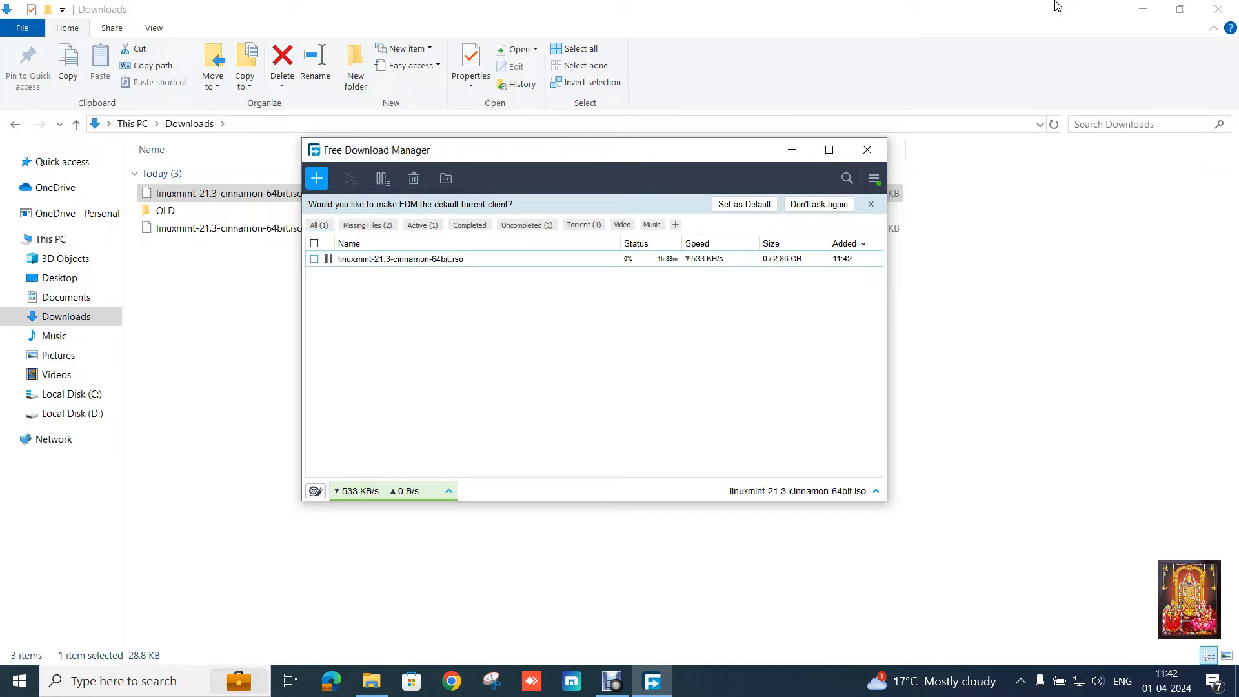
click(1233, 6)
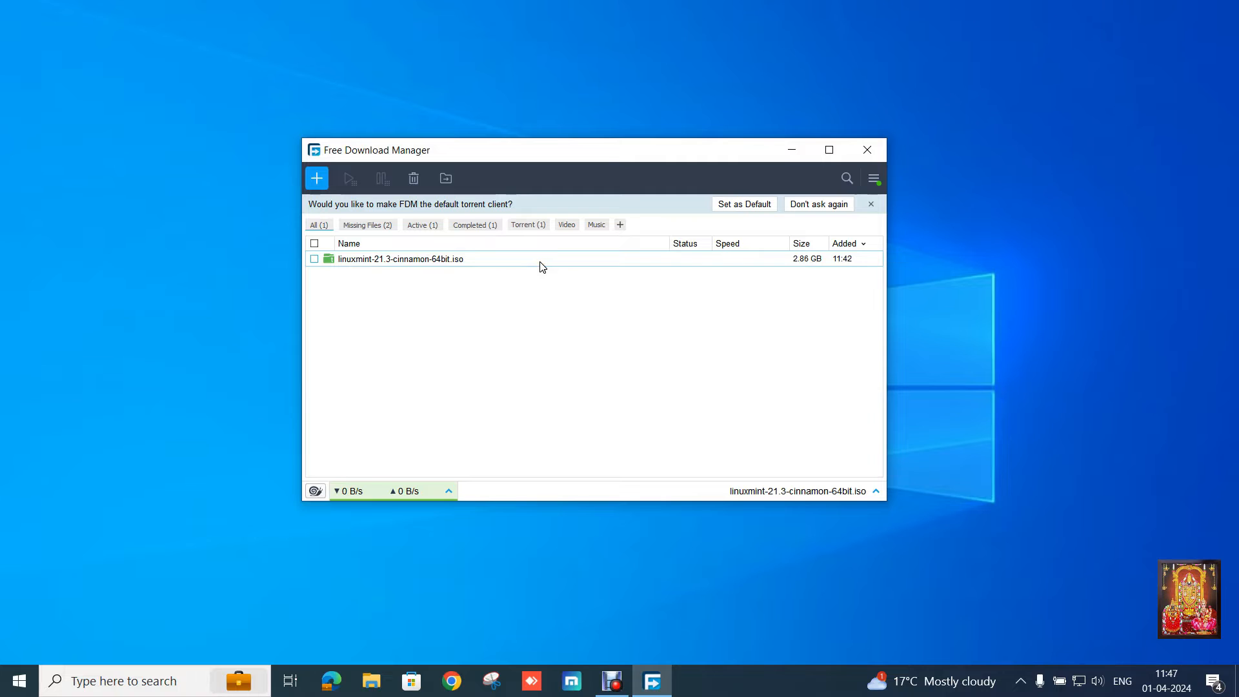
click(866, 147)
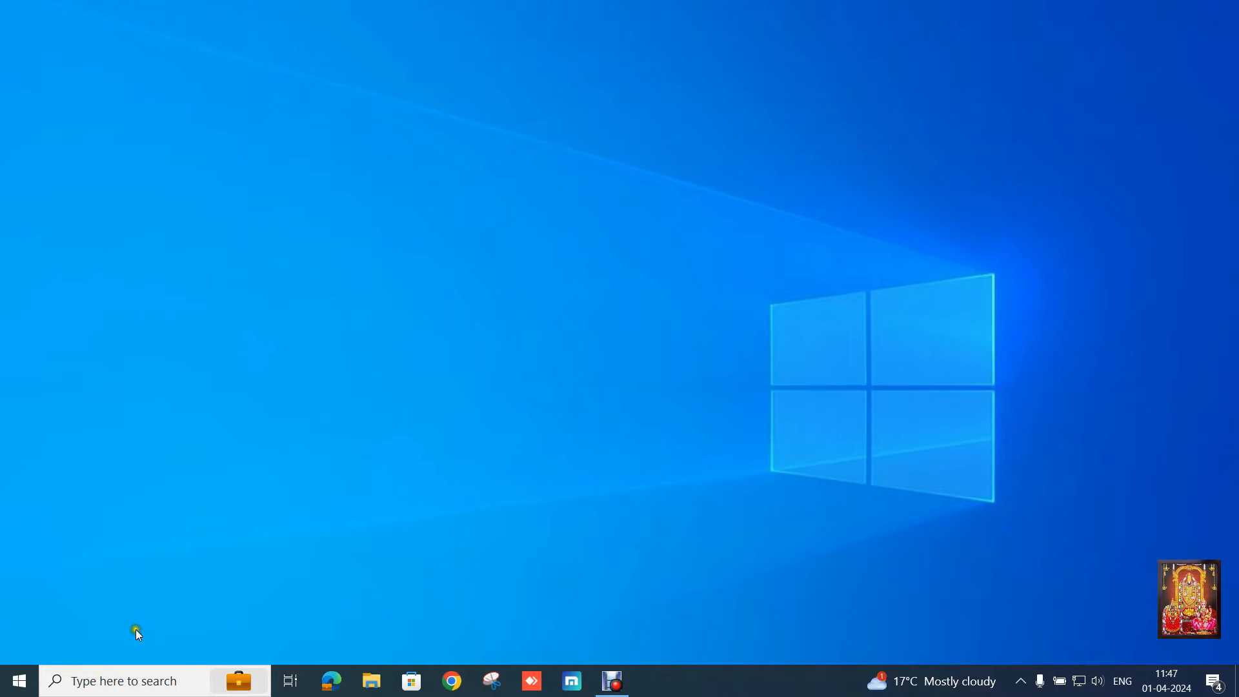
Step: Search Windows for "vmware" and launch VMware Workstation Pro
click(111, 682)
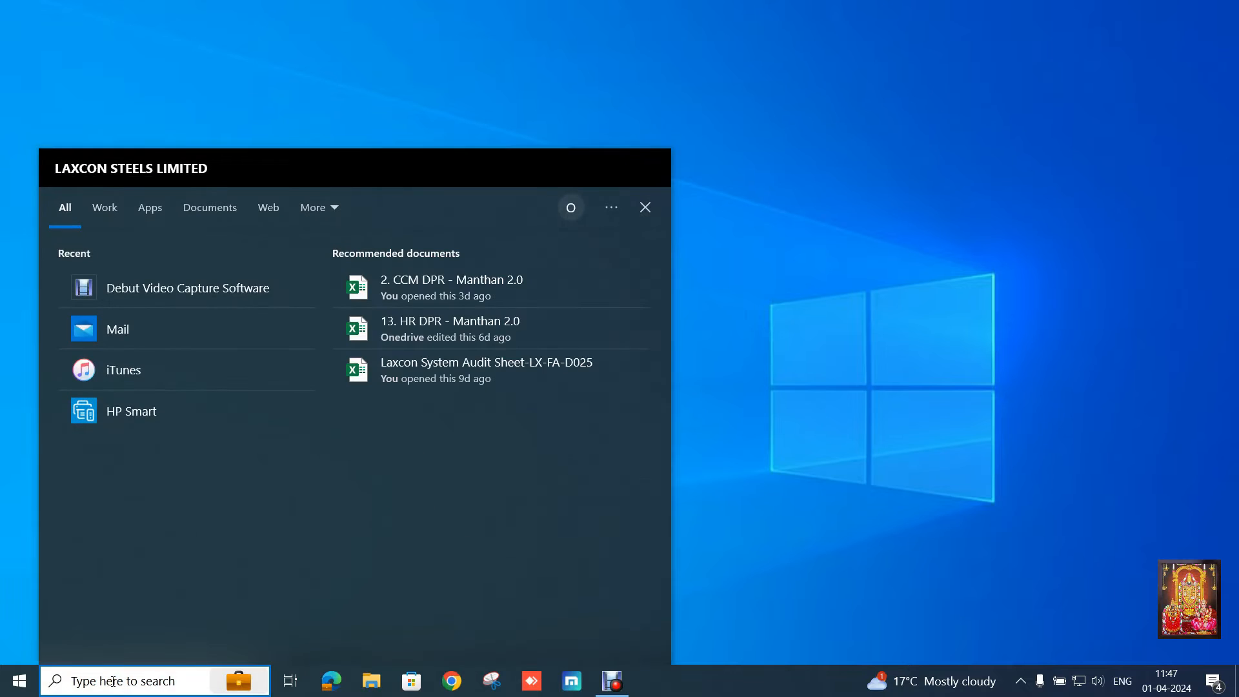
text(vmware)
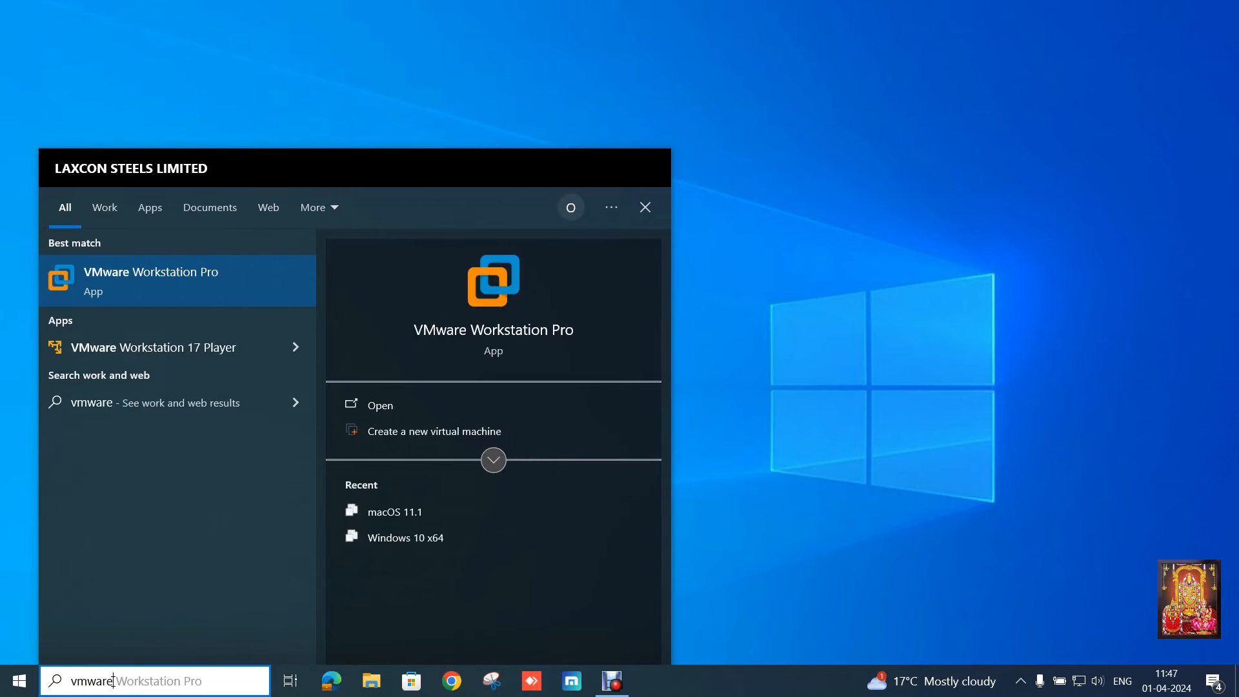
click(381, 405)
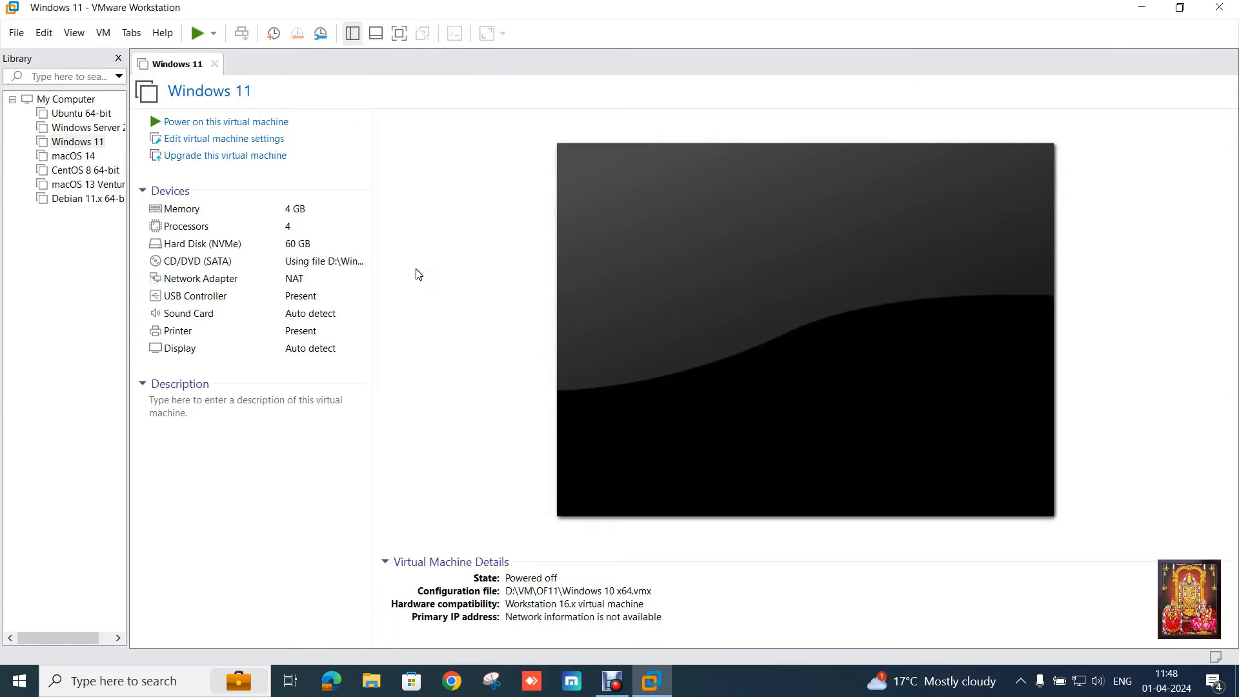
Step: Start a new virtual machine with the Typical configuration and the option to install the operating system later
click(19, 37)
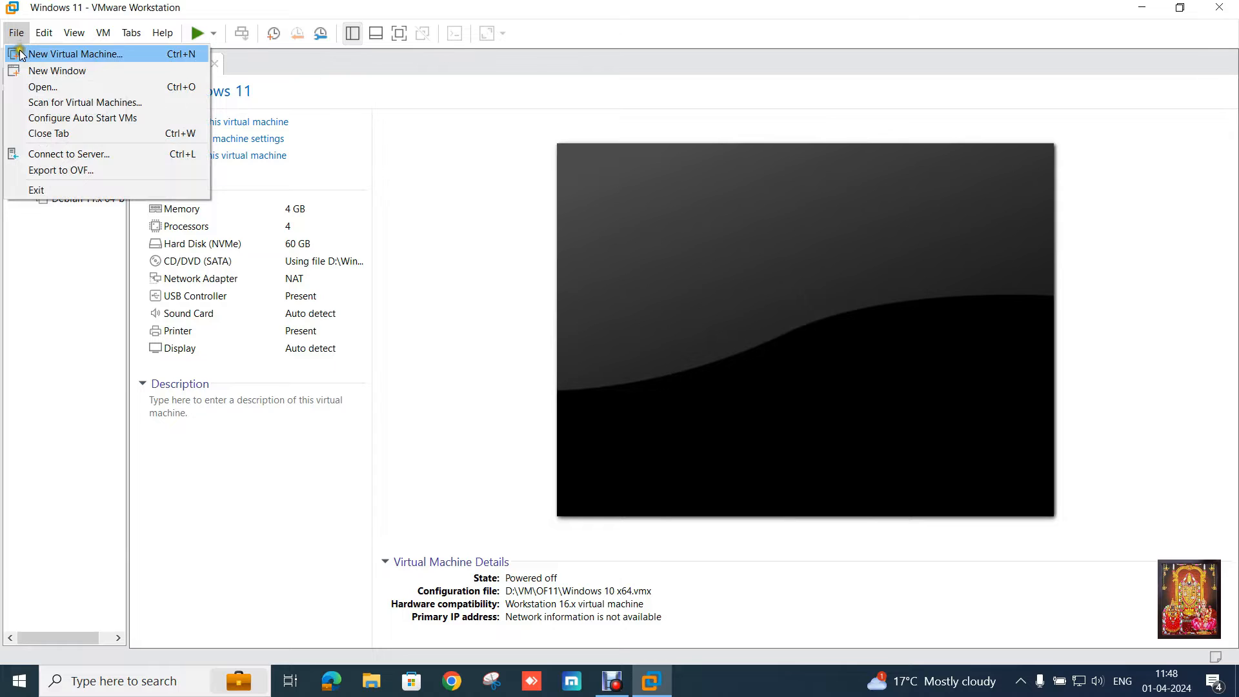
click(21, 56)
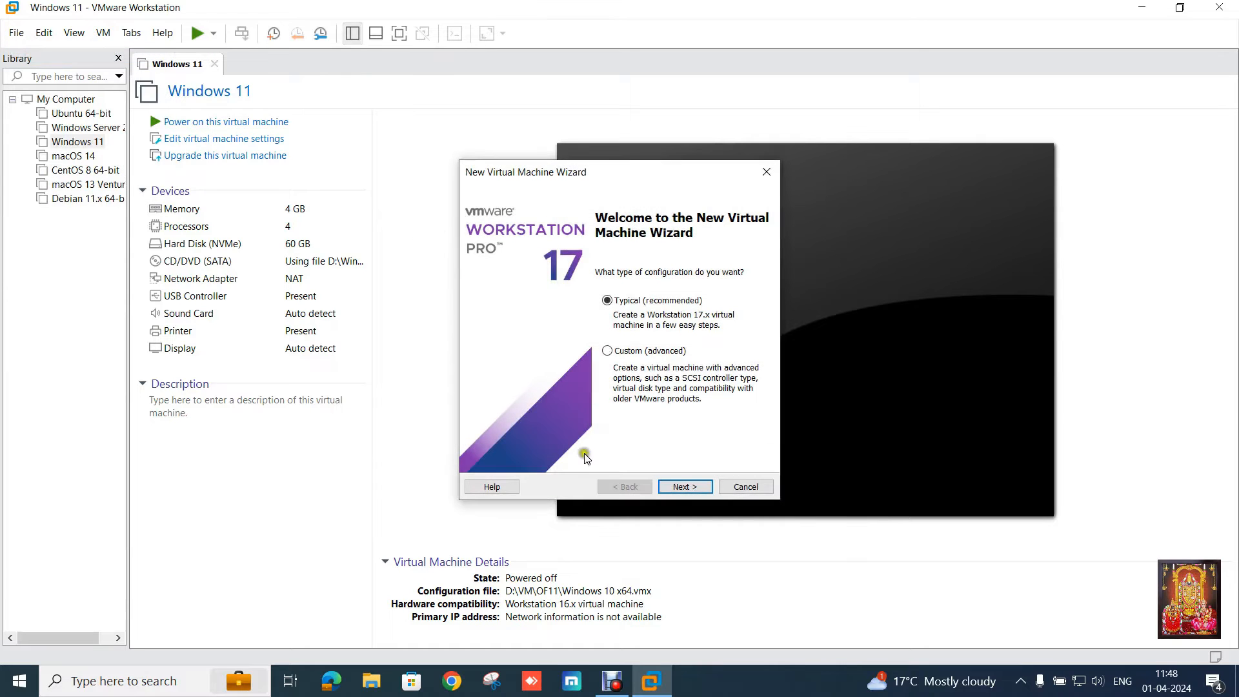
click(684, 487)
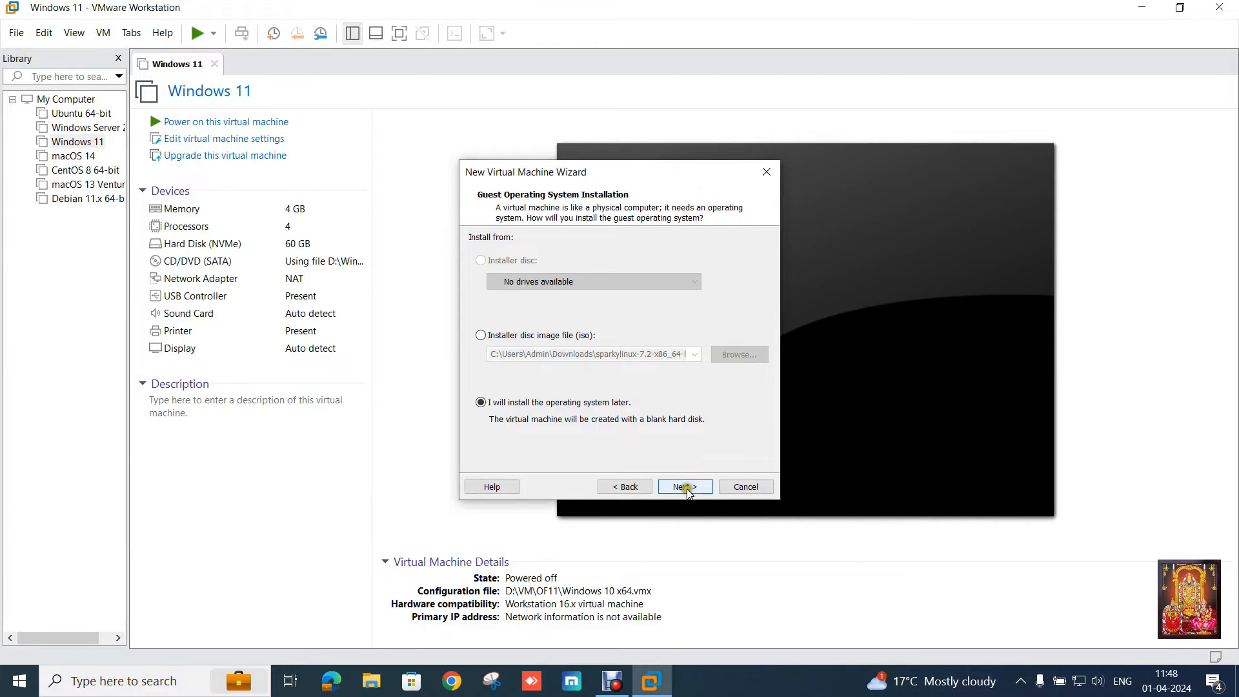
click(686, 488)
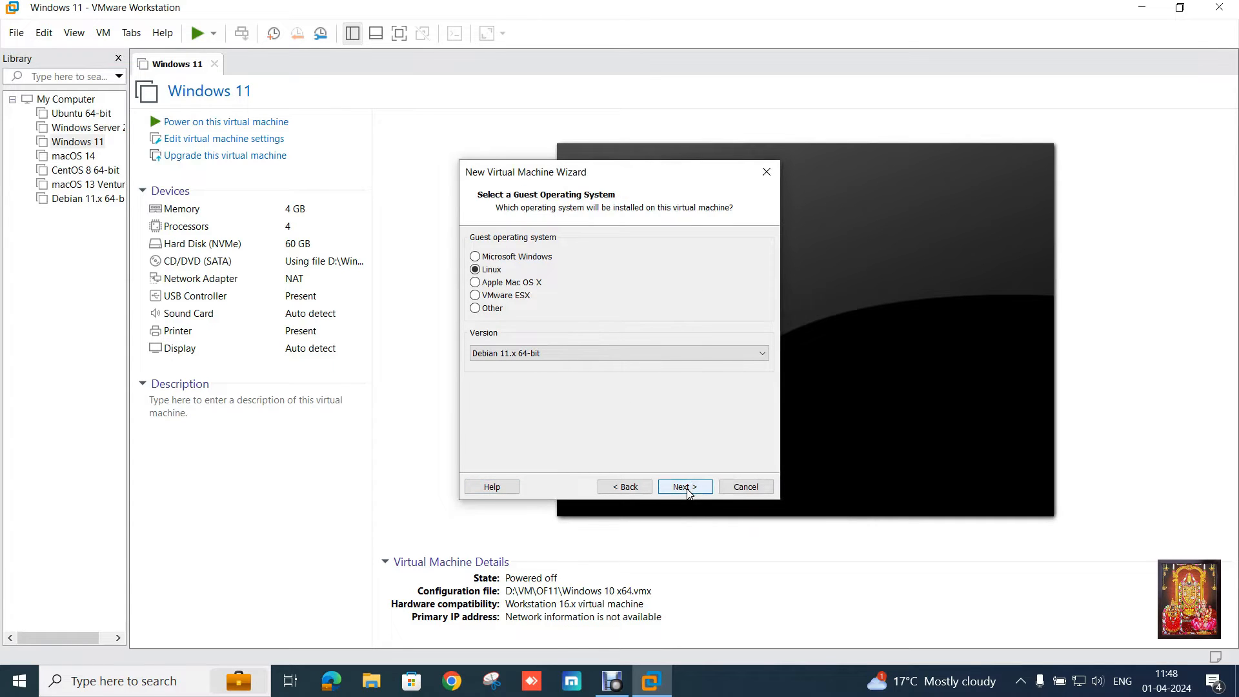
Step: Choose Linux with version Debian 11.x 64-bit as the guest operating system and continue to the naming page
click(526, 354)
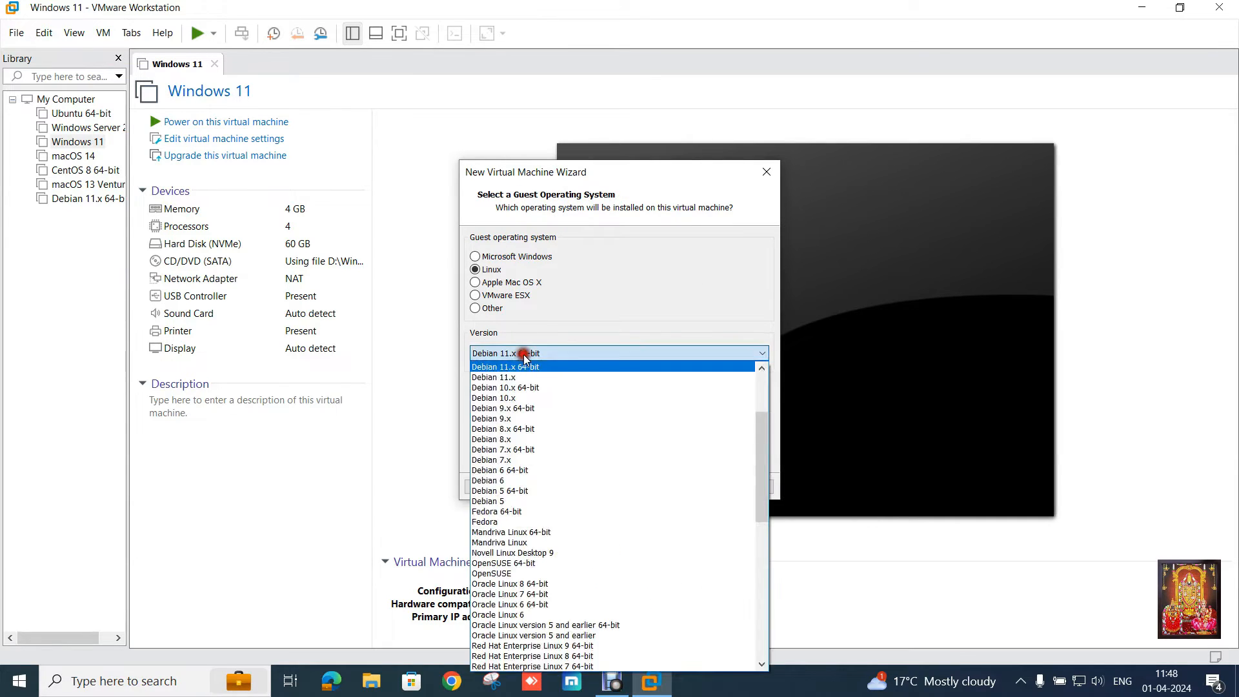
drag(763, 432, 765, 421)
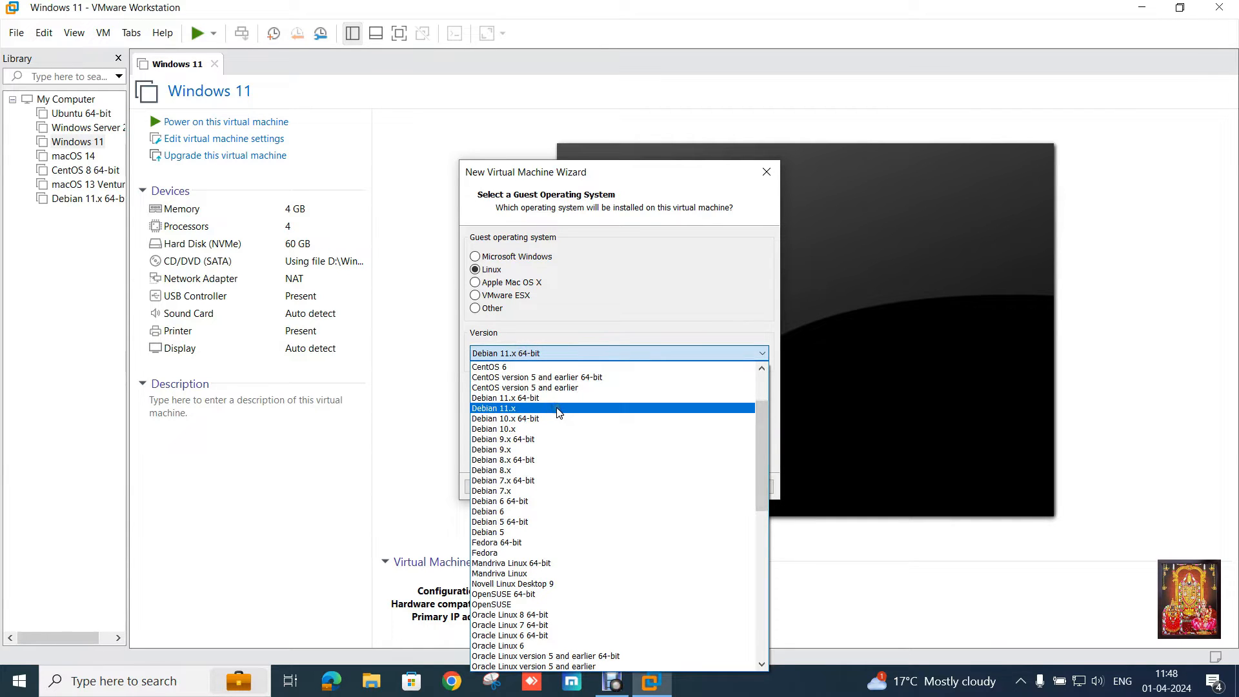
click(528, 398)
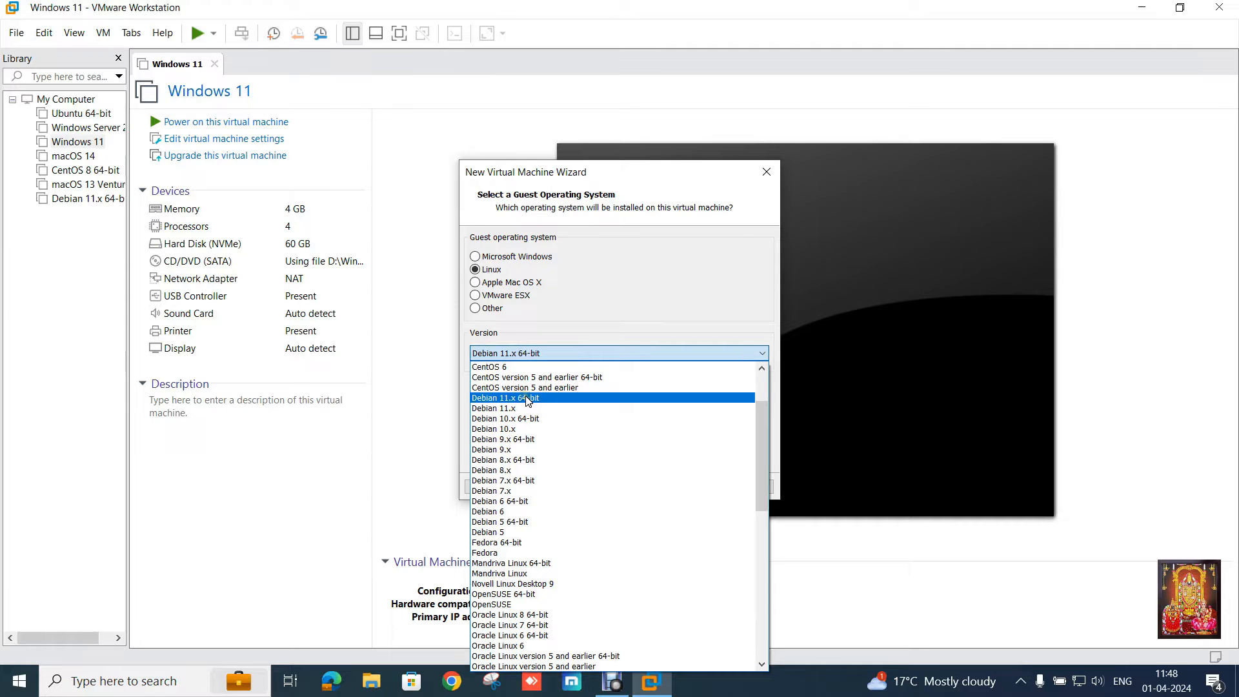
click(528, 398)
click(687, 485)
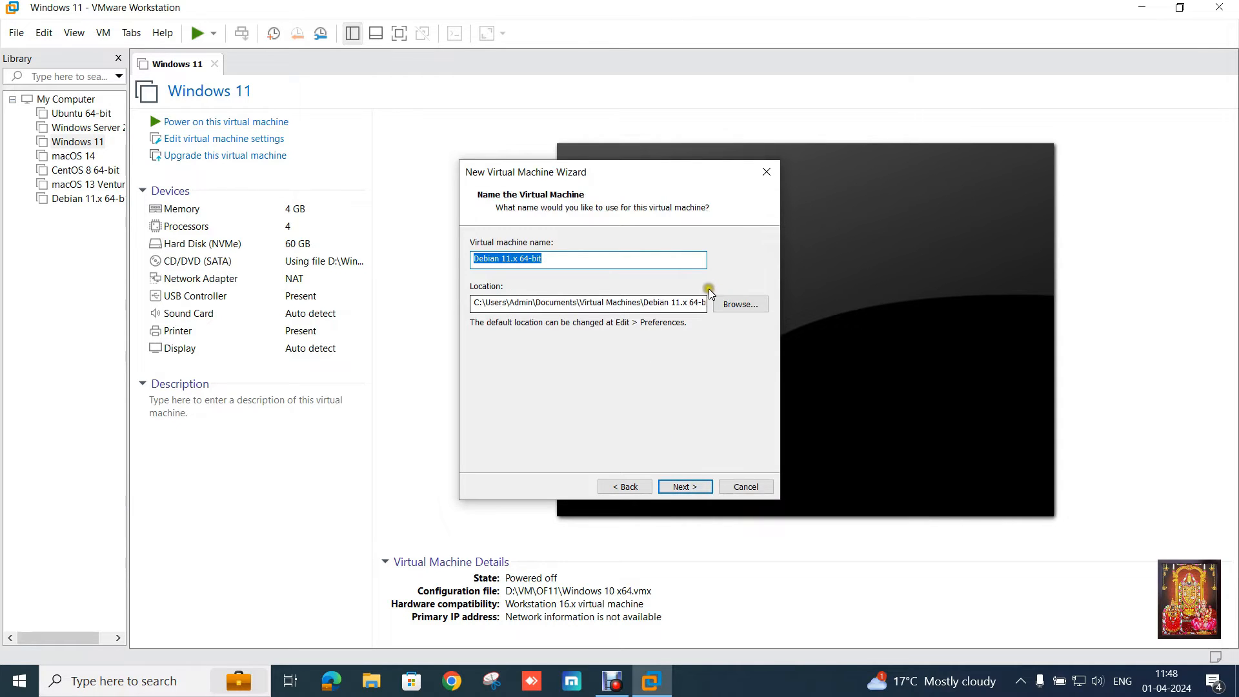
Step: Set the virtual machine's location to a new folder named Lmint21 inside D:\VM
click(733, 309)
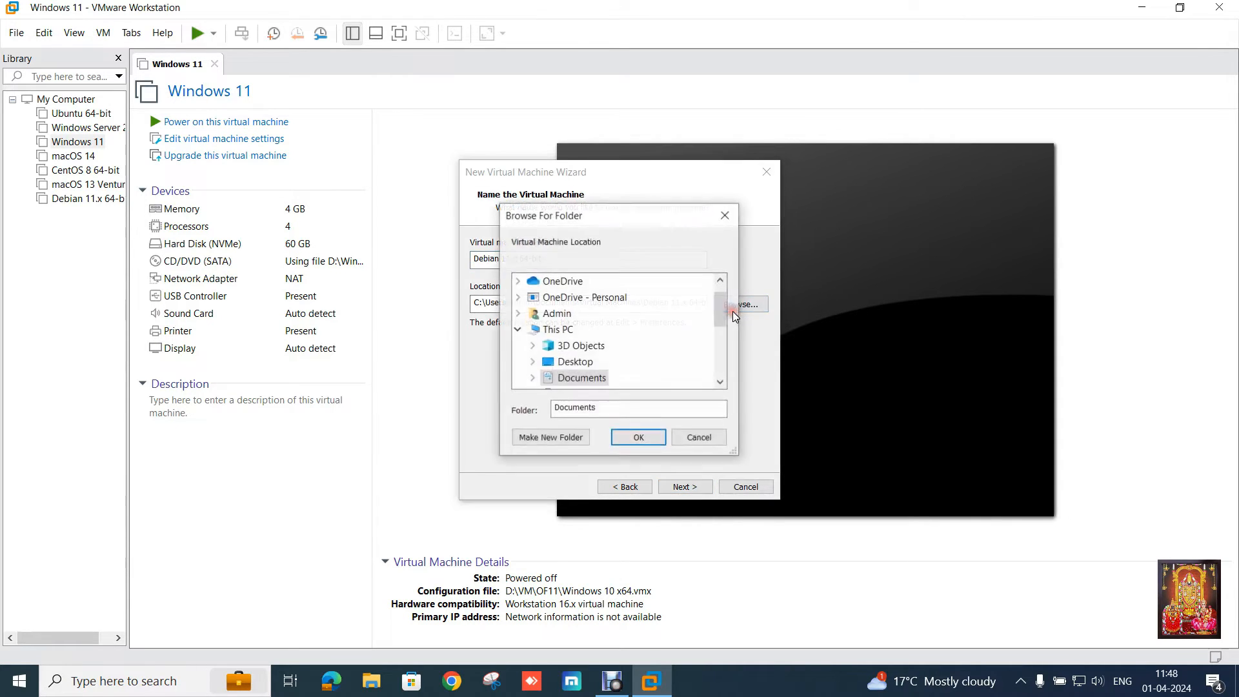
click(718, 330)
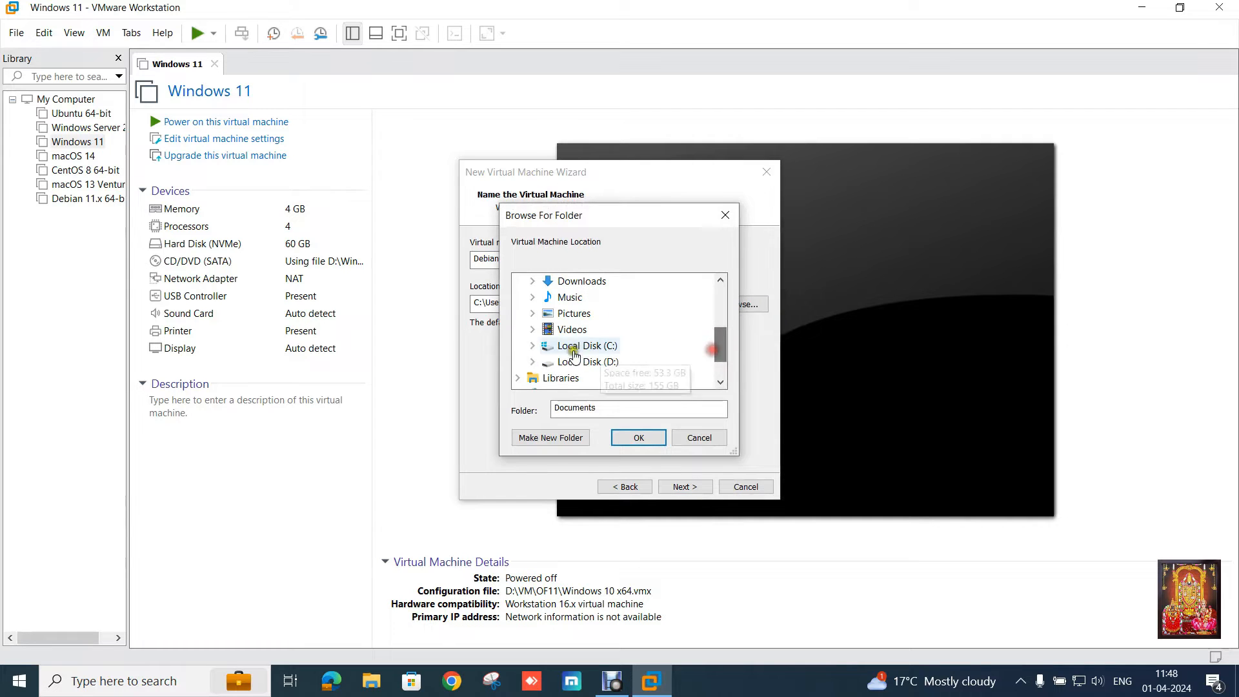
click(535, 362)
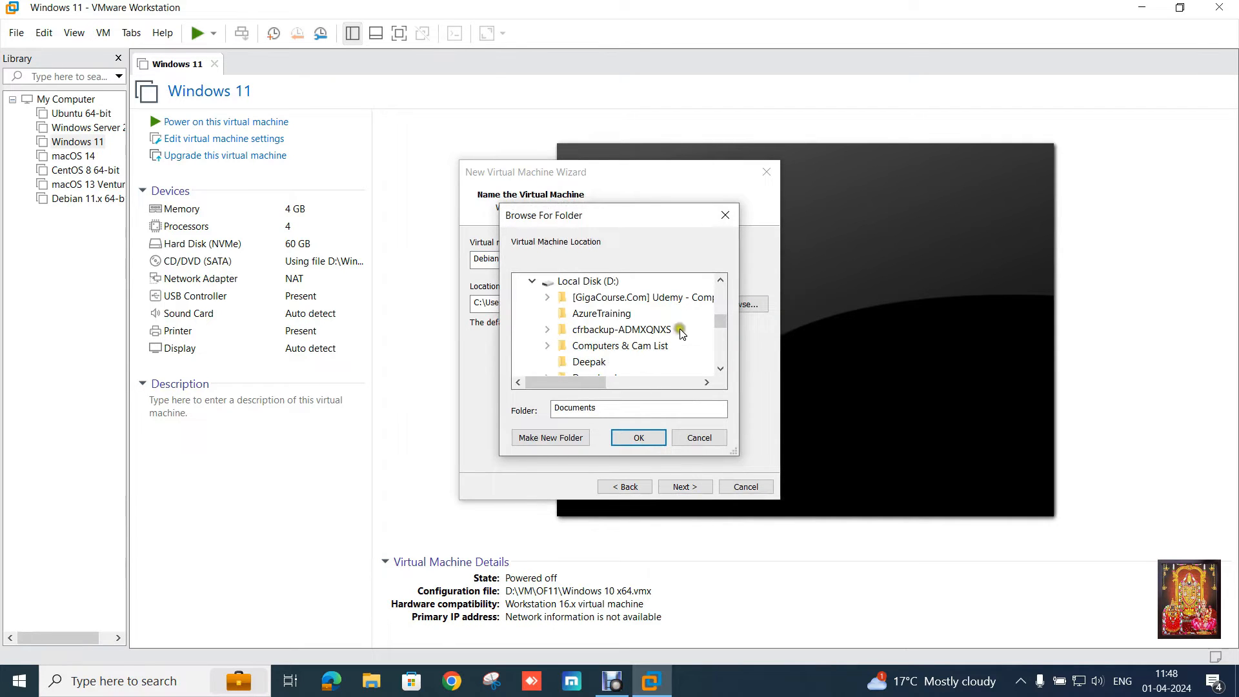
drag(718, 320, 719, 354)
double_click(579, 346)
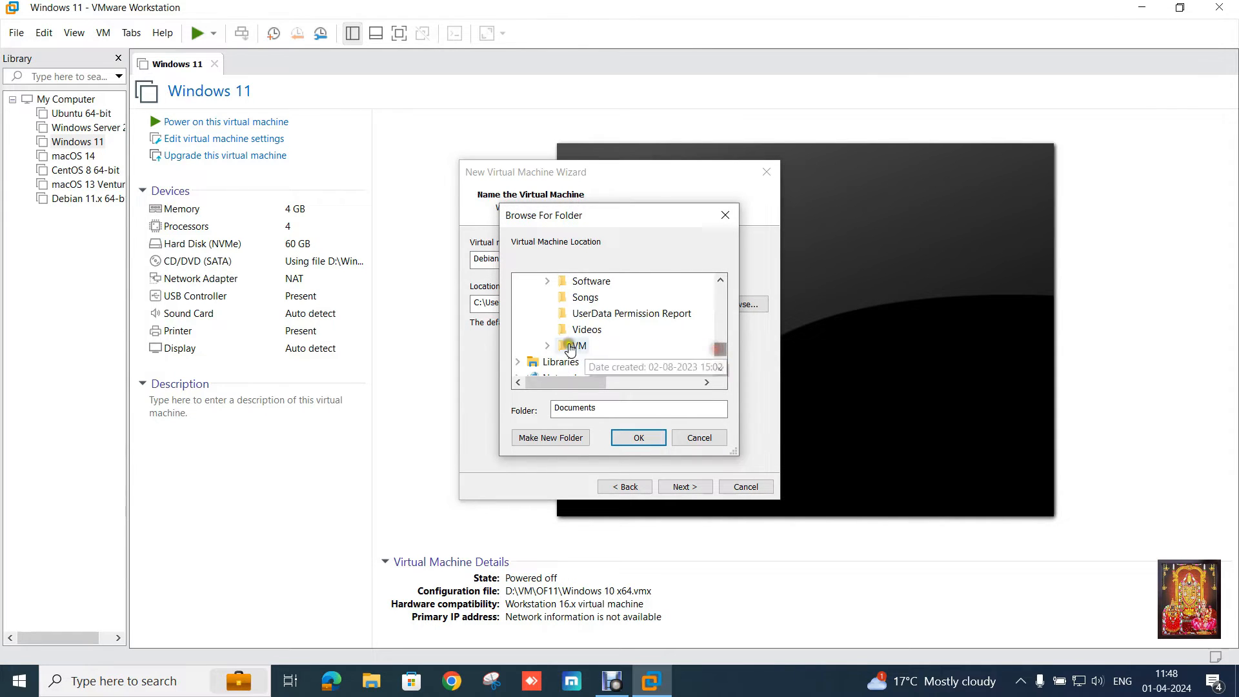
click(537, 440)
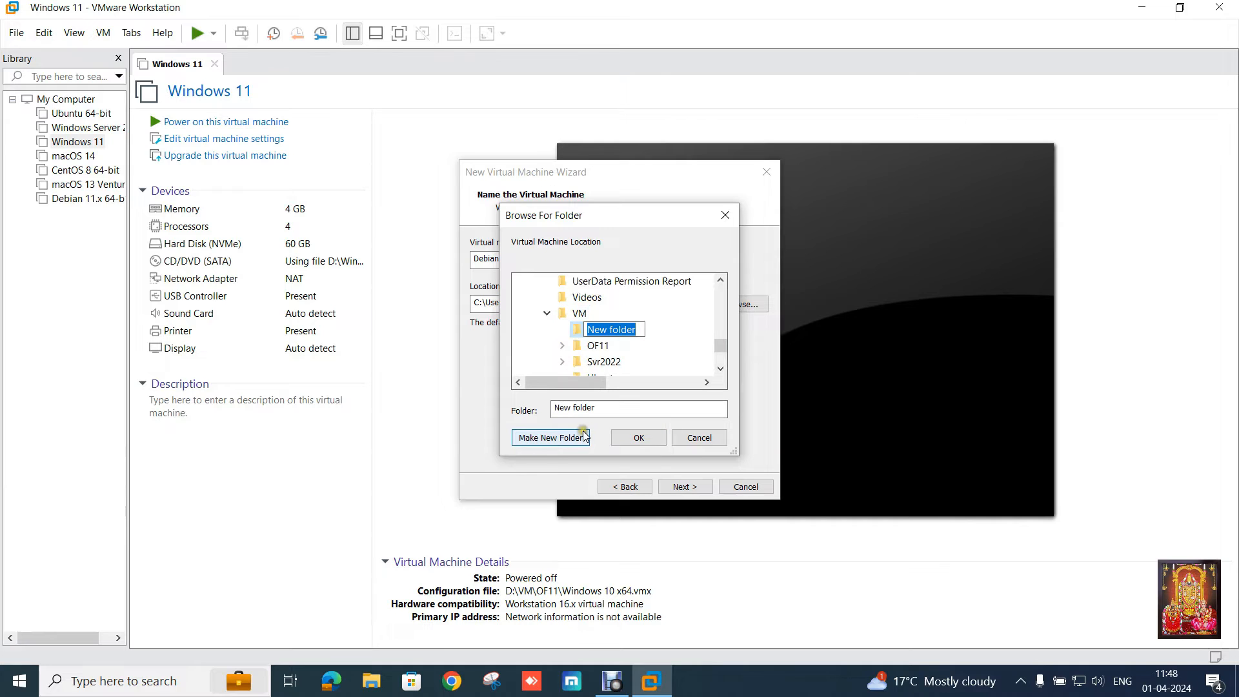
text(Lm)
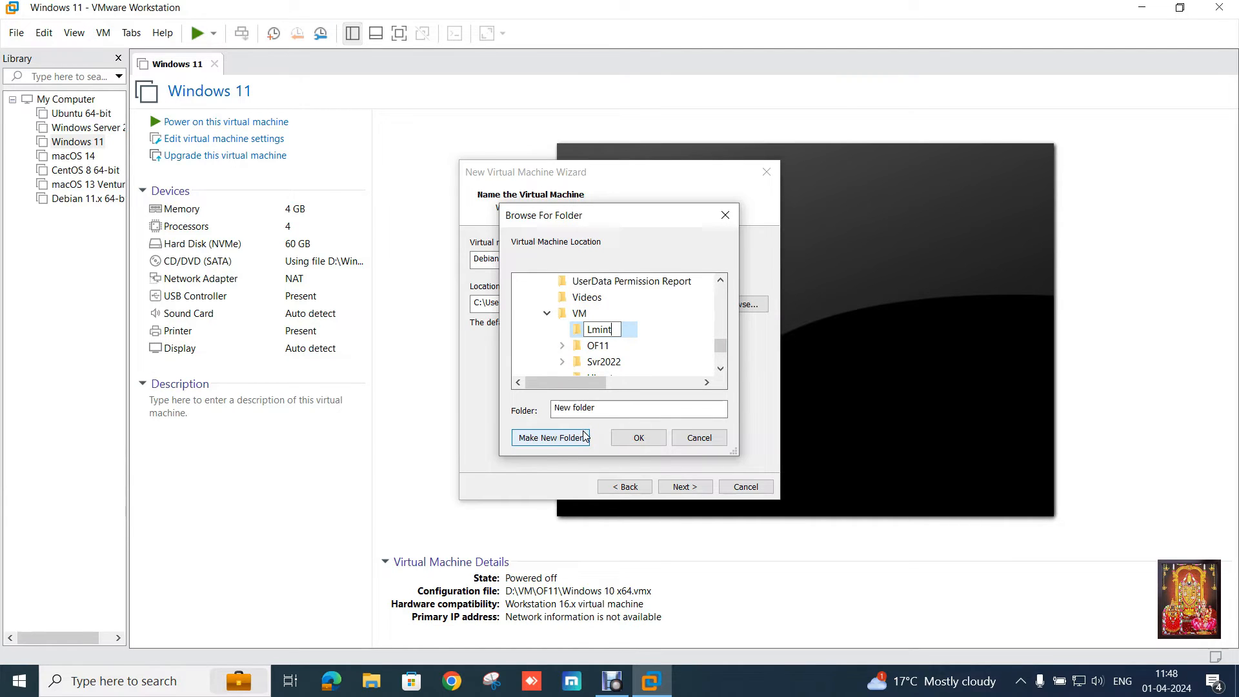
text(int)
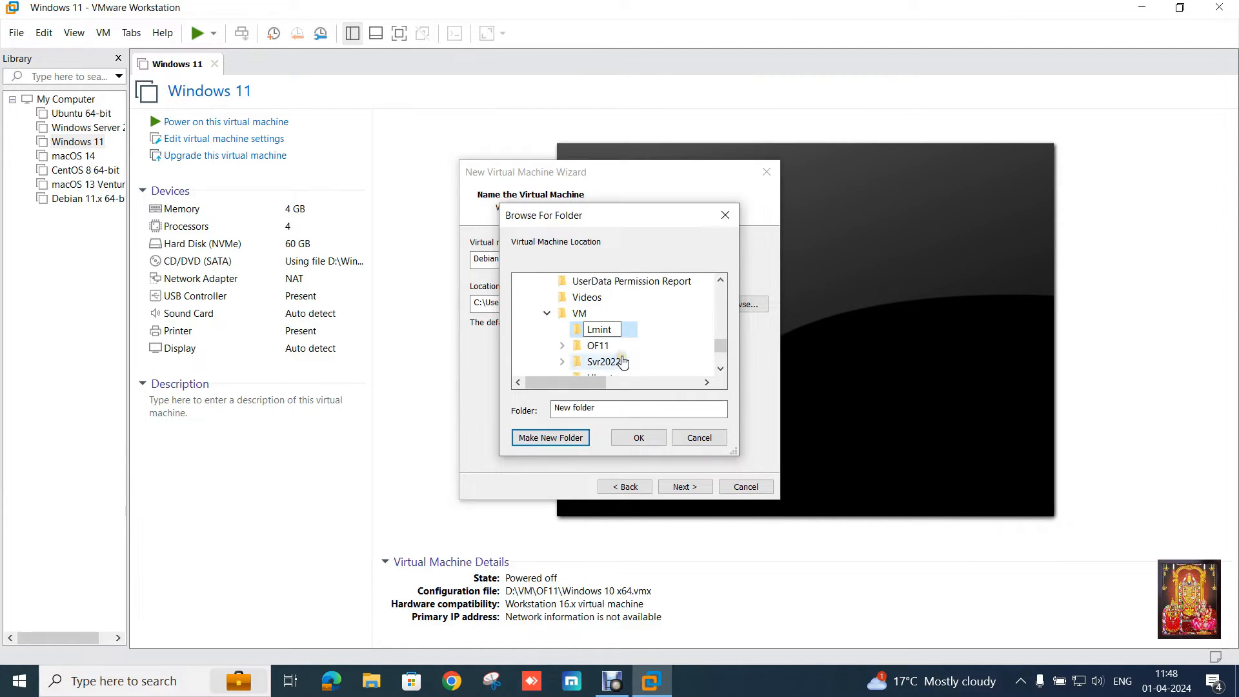
text(21)
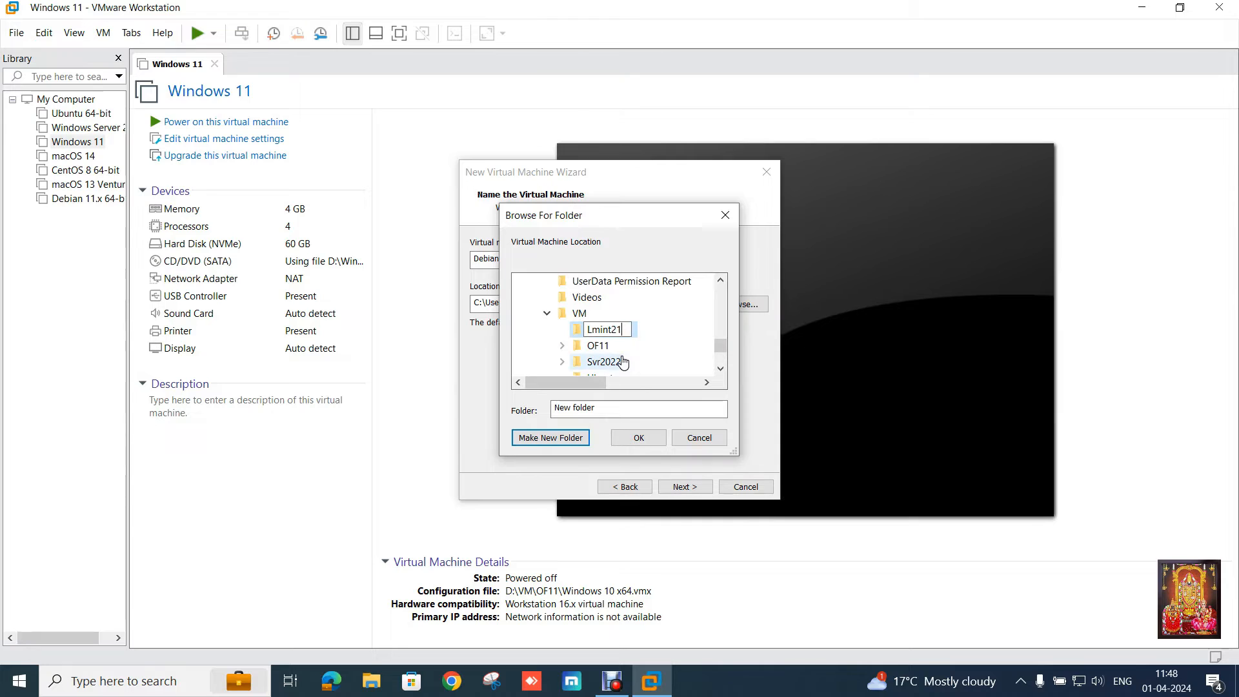
click(648, 327)
click(635, 436)
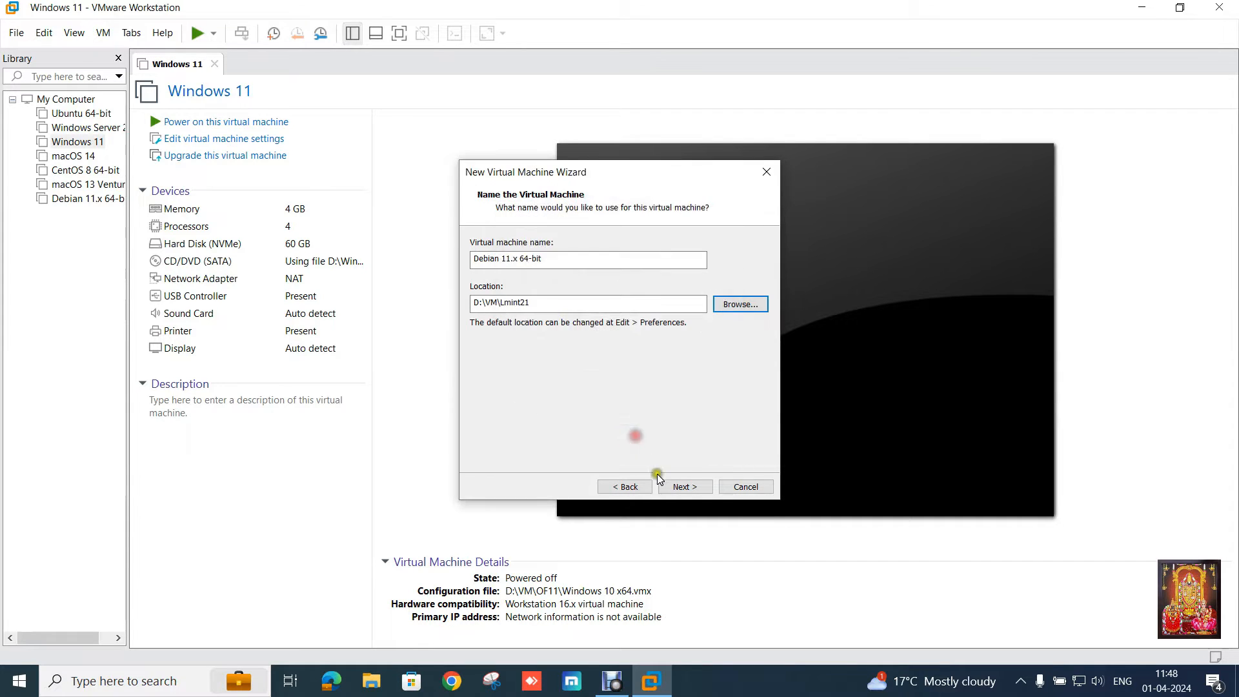
Step: Continue to the disk capacity page and set the maximum disk size to 40 GB, split into multiple files
click(679, 486)
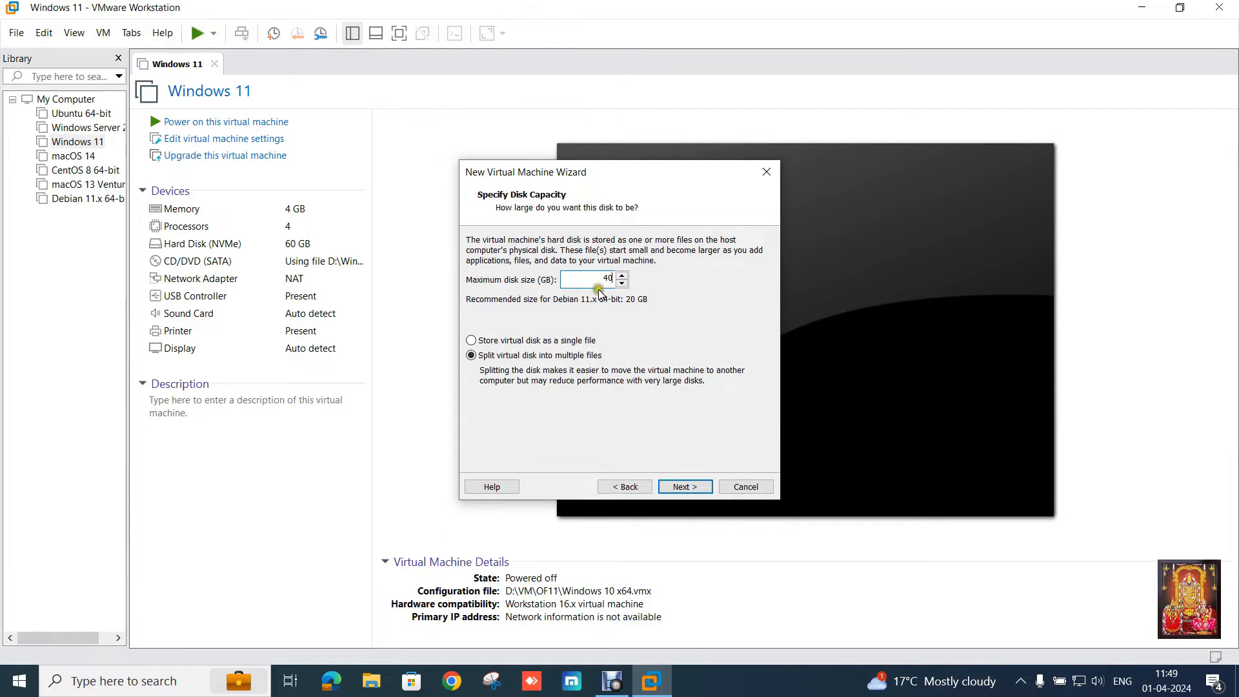
click(685, 487)
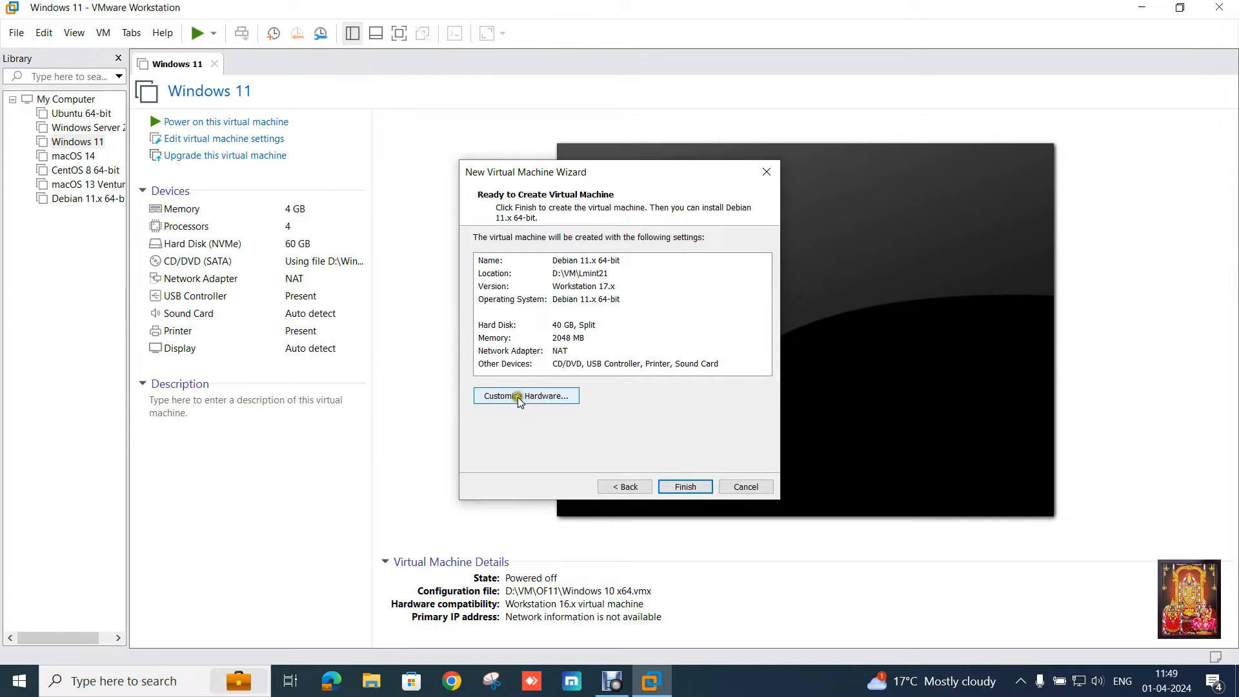
Step: Customize the virtual machine's hardware to use 2 processors and 4096 MB of memory
click(520, 398)
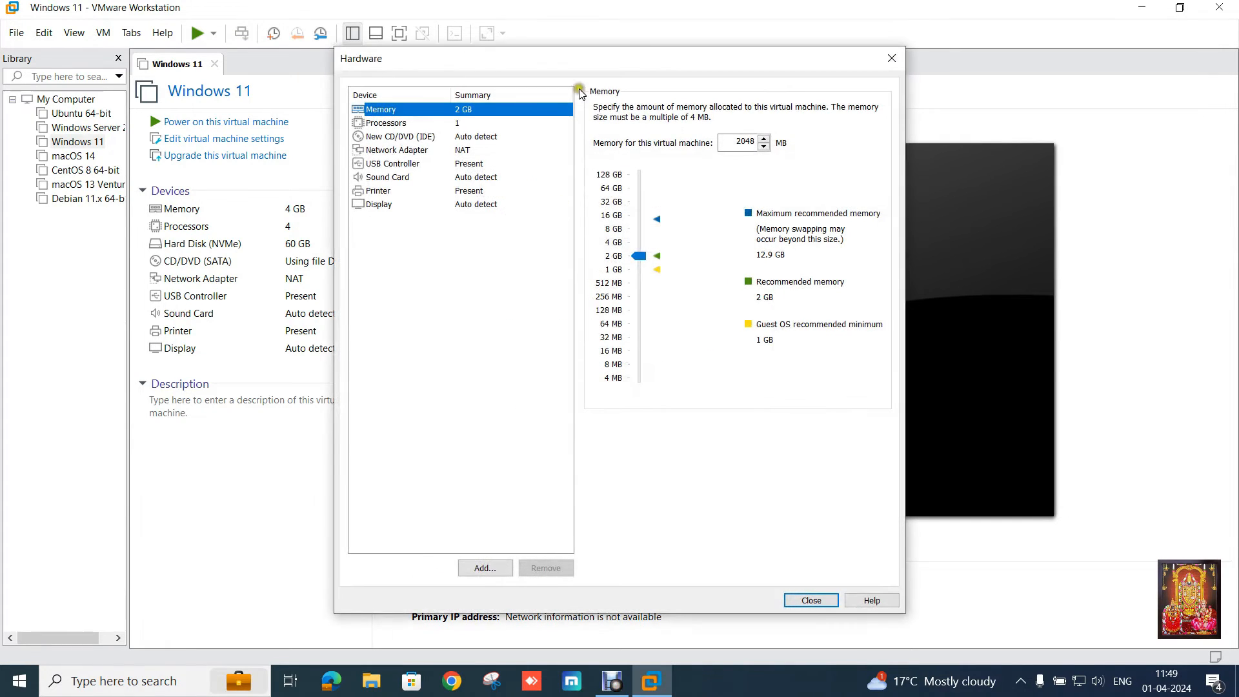
click(378, 127)
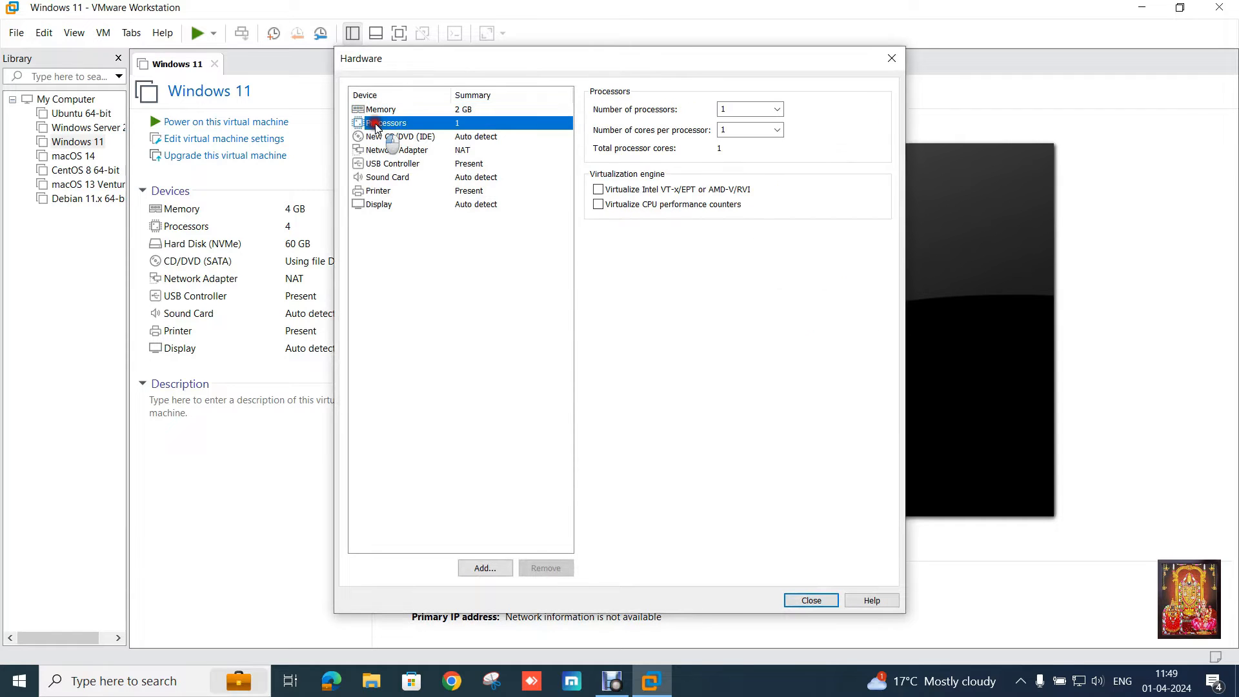
click(779, 108)
click(736, 128)
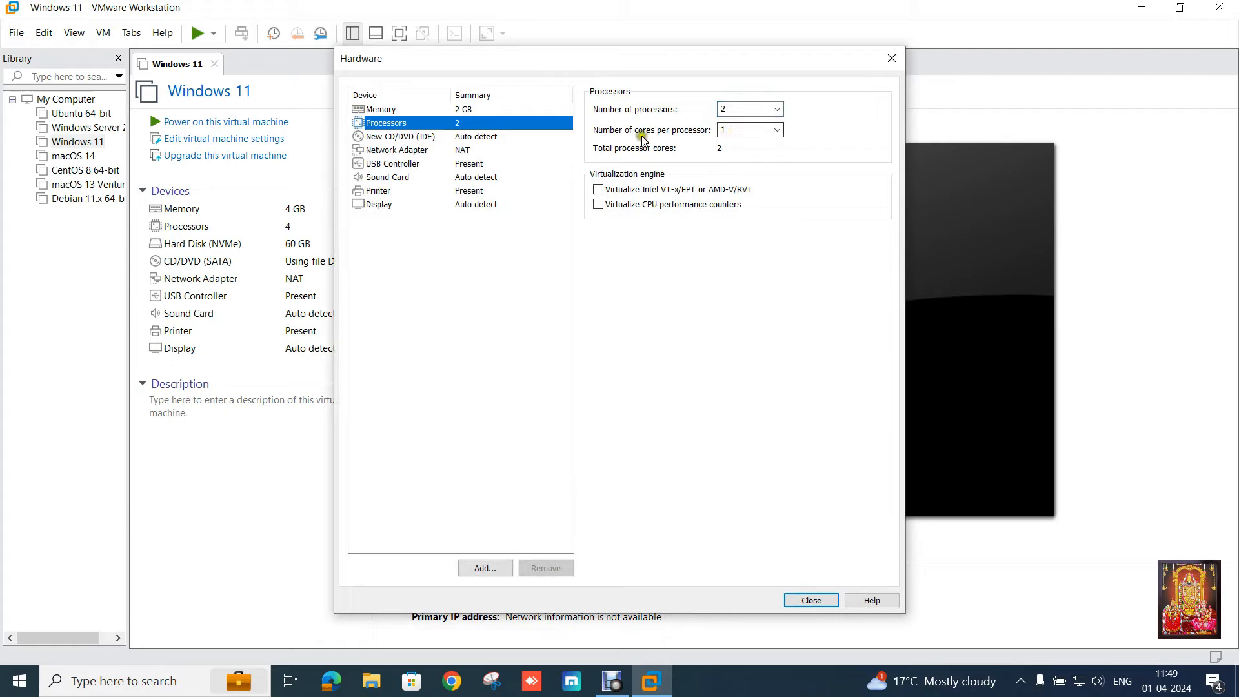
click(399, 110)
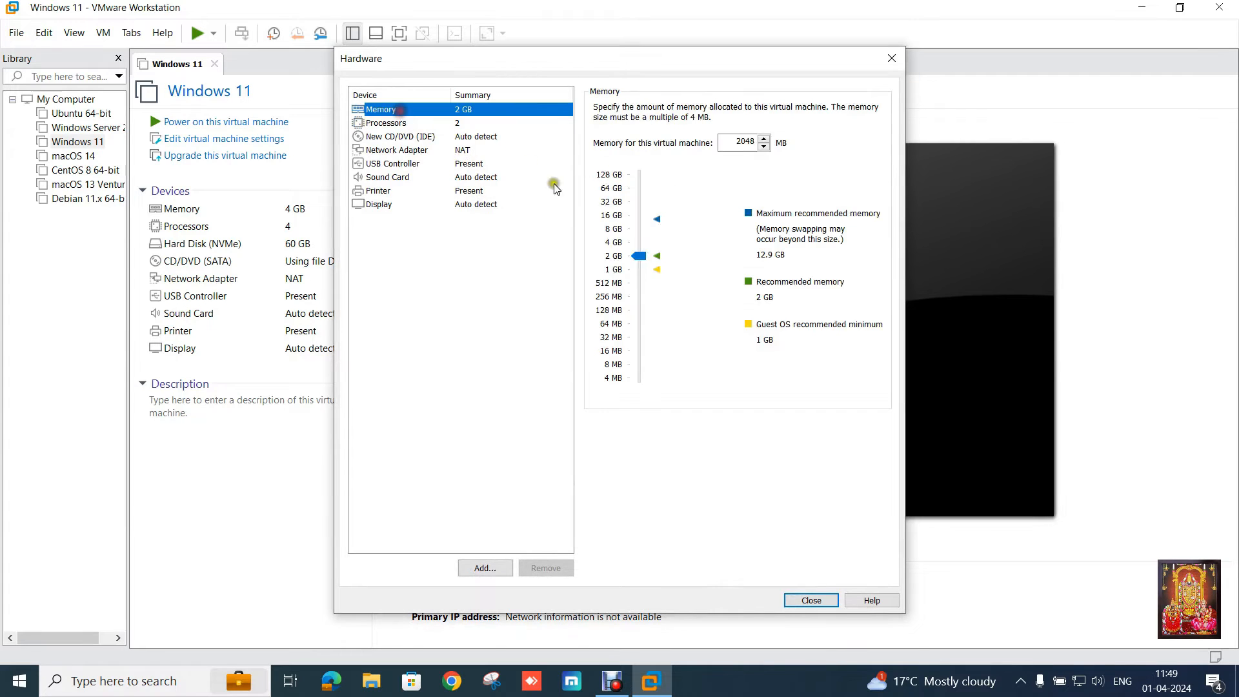
click(623, 242)
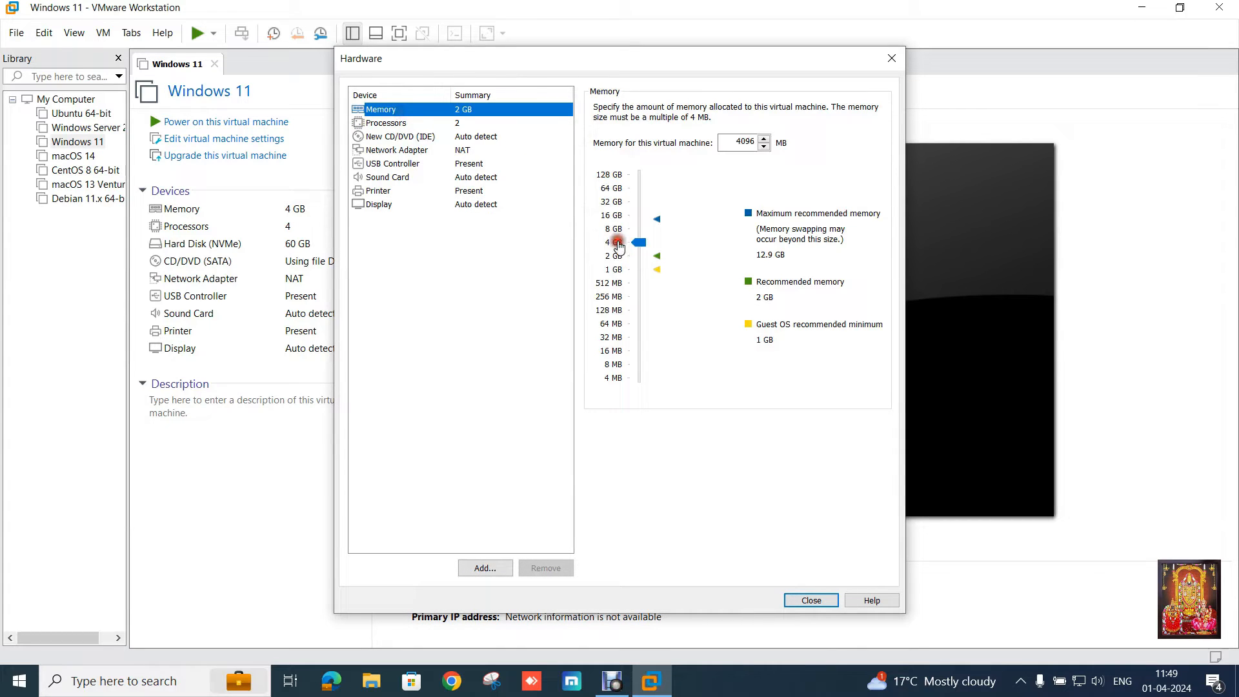
Step: Attach the linuxmint-21.3-cinnamon-64bit ISO from Downloads to the CD/DVD drive and finish creating the virtual machine
click(406, 137)
click(618, 200)
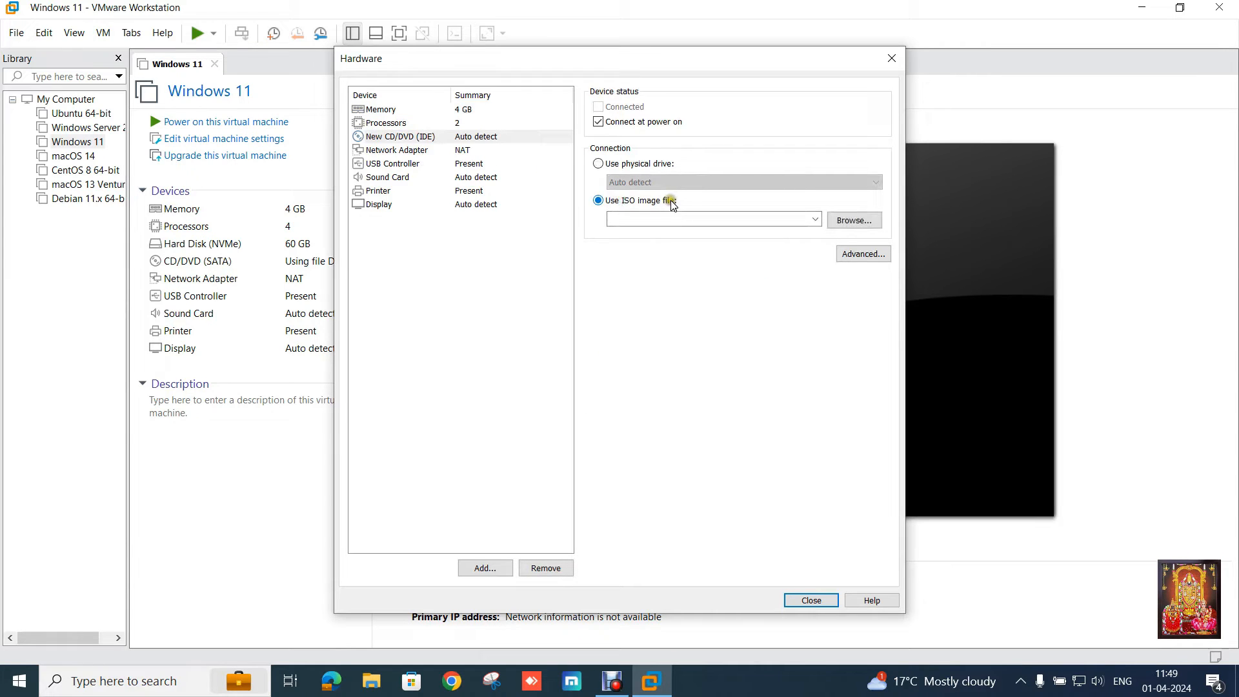
click(850, 220)
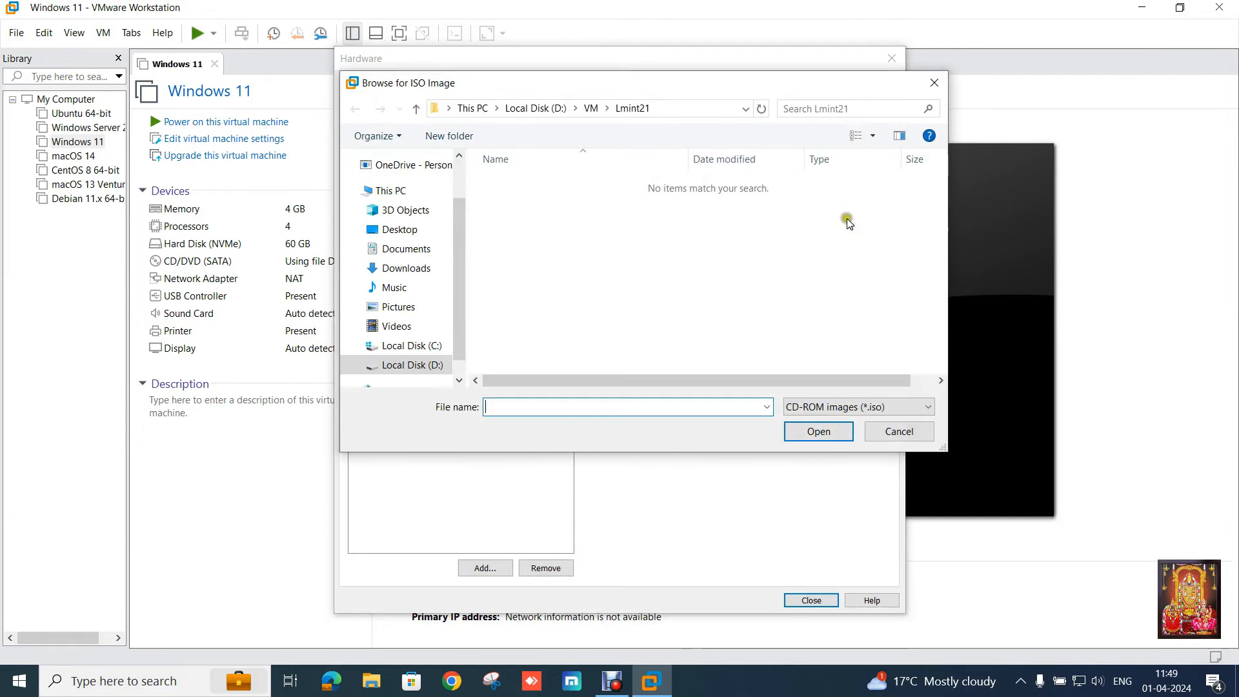
click(407, 269)
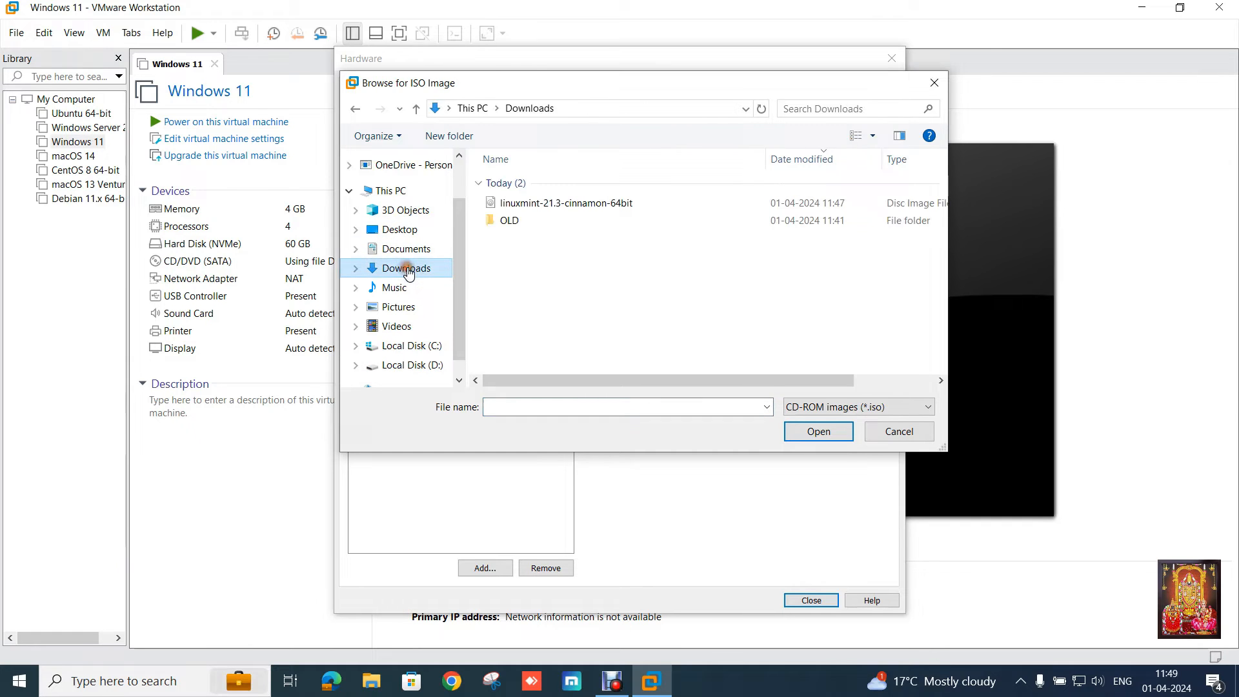
click(546, 204)
click(823, 431)
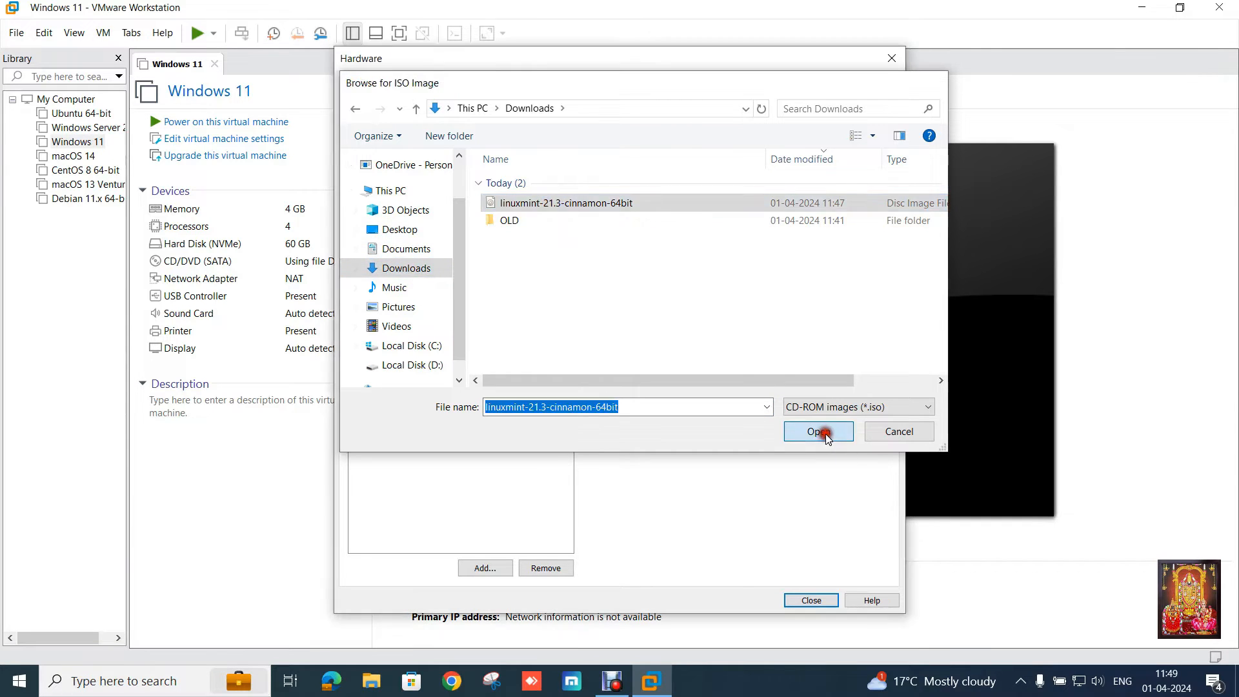
click(812, 600)
click(686, 488)
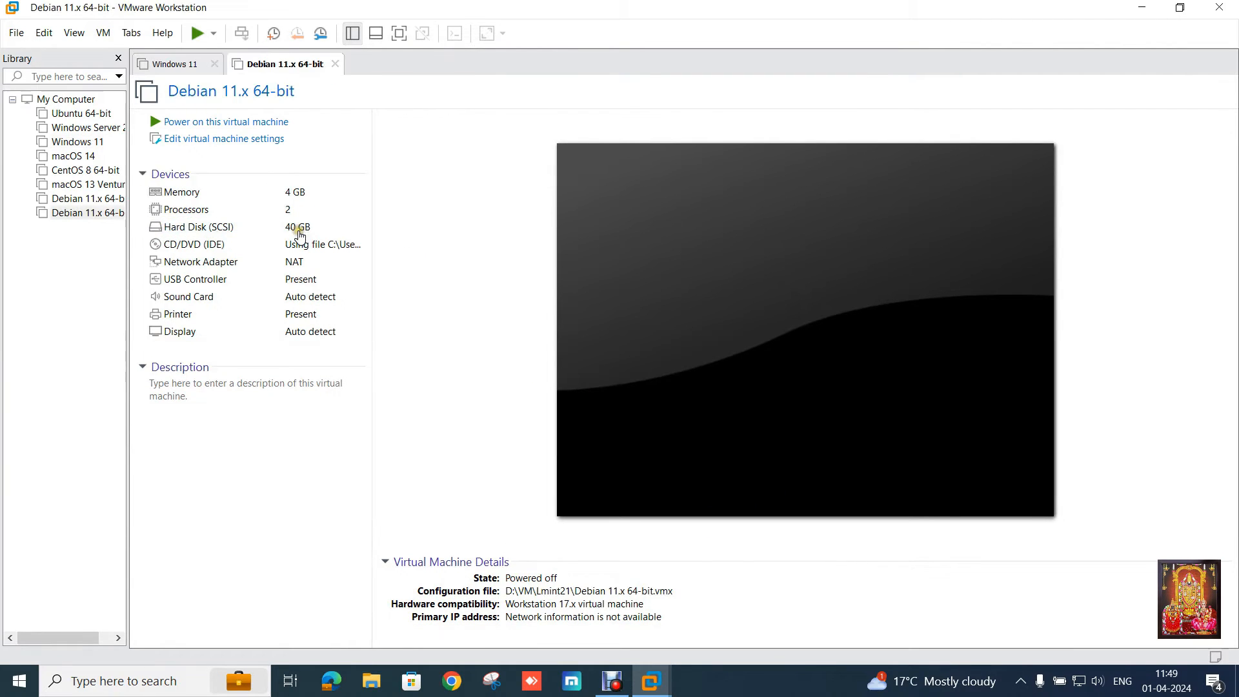
Step: Rename the newly created virtual machine in the library as Linux Mint 21
right_click(56, 215)
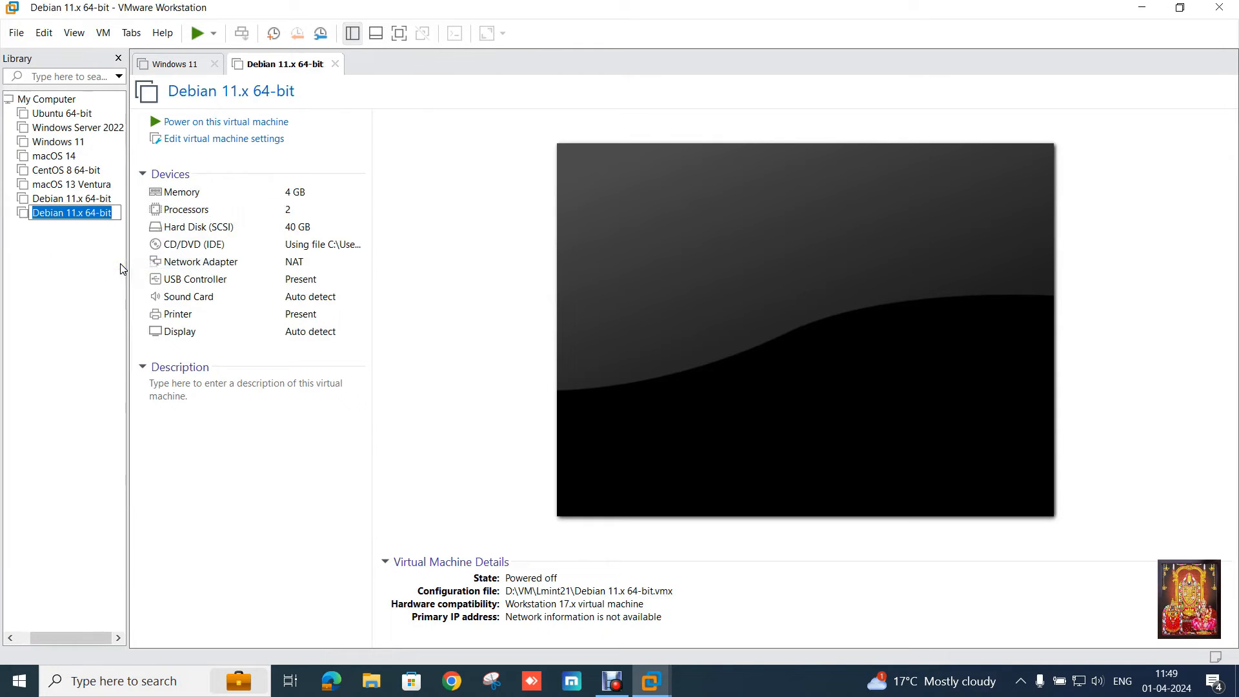
text(Linux Mint 21)
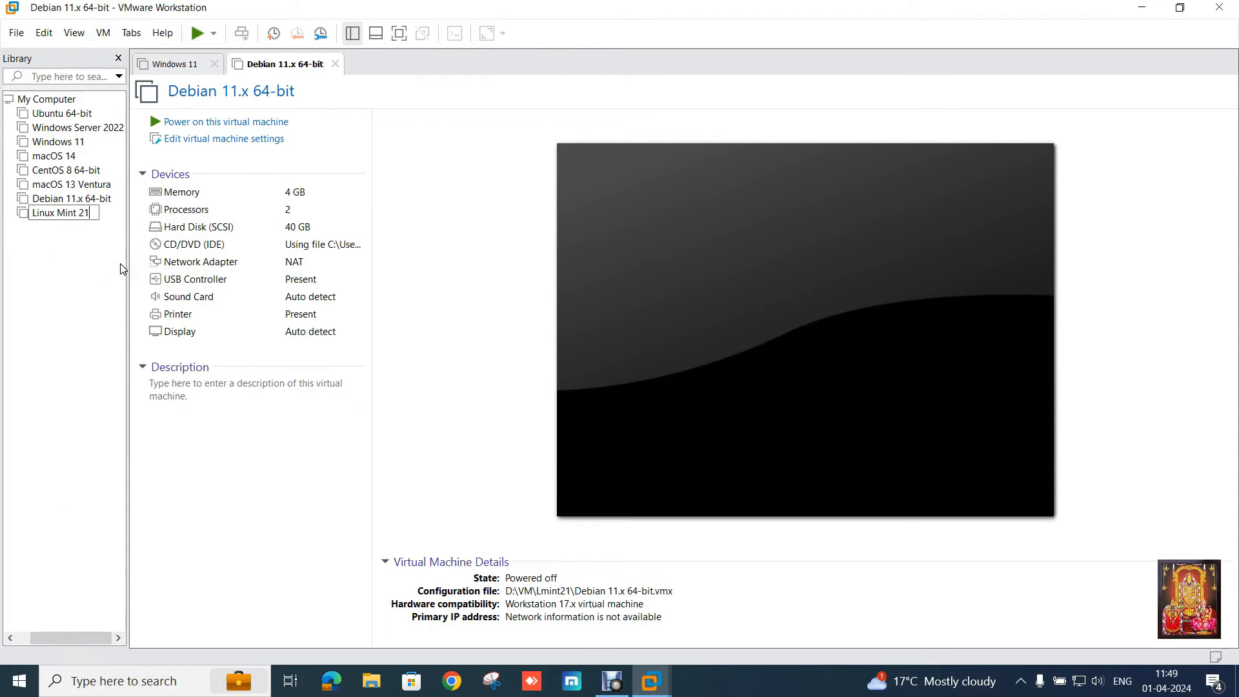
key(Return)
Step: Power on the Linux Mint 21 virtual machine, view it full screen and boot with the Start Linux Mint option
click(238, 122)
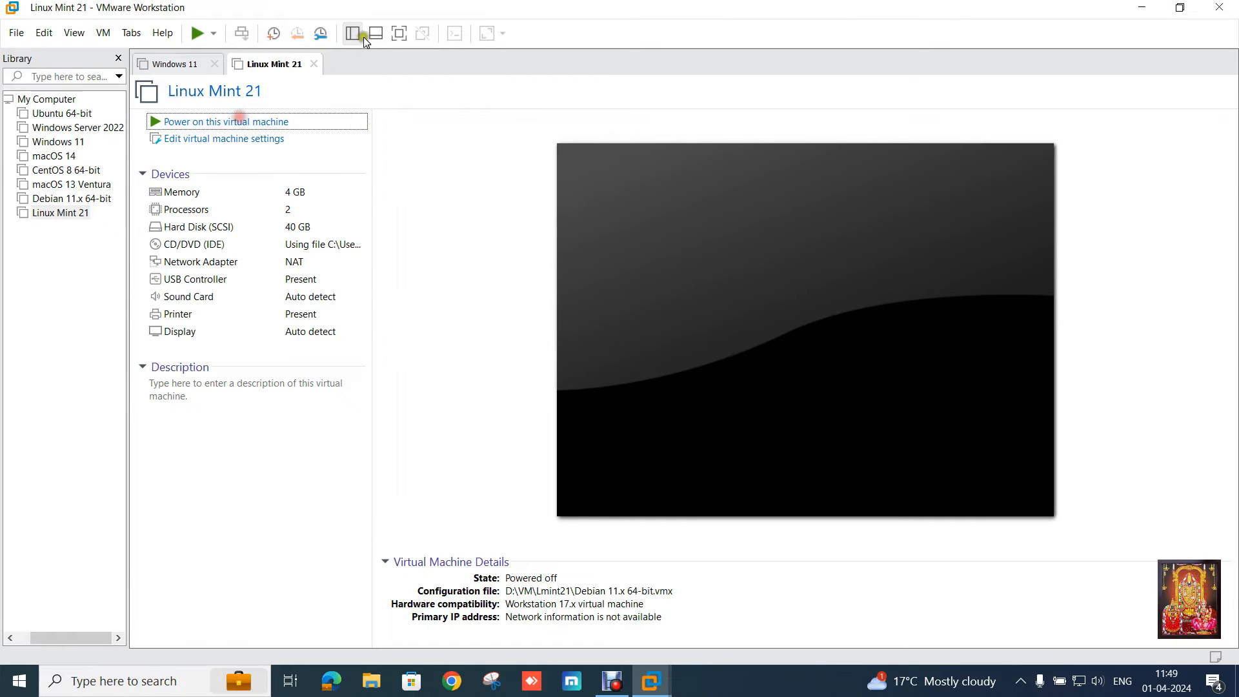
click(398, 33)
click(473, 260)
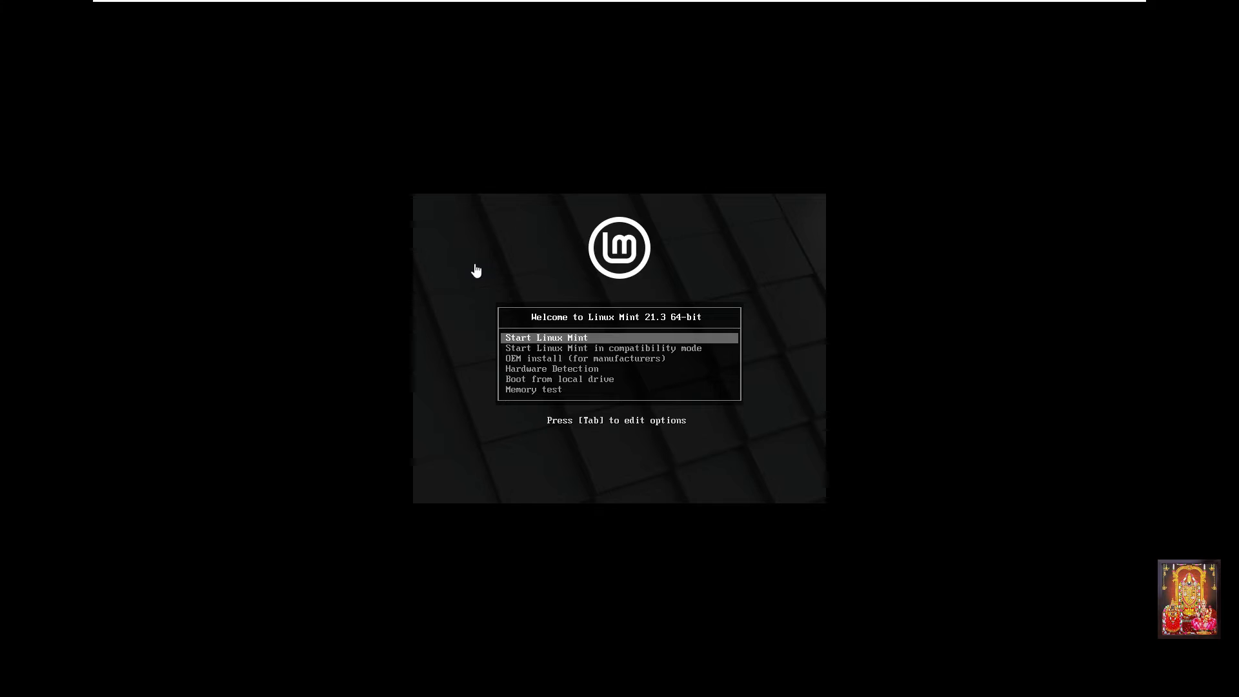
key(Return)
Step: Release input from the guest, stretch its display to fill the screen, and return input to the guest
key(ctrl+alt)
mouse_move(501, 2)
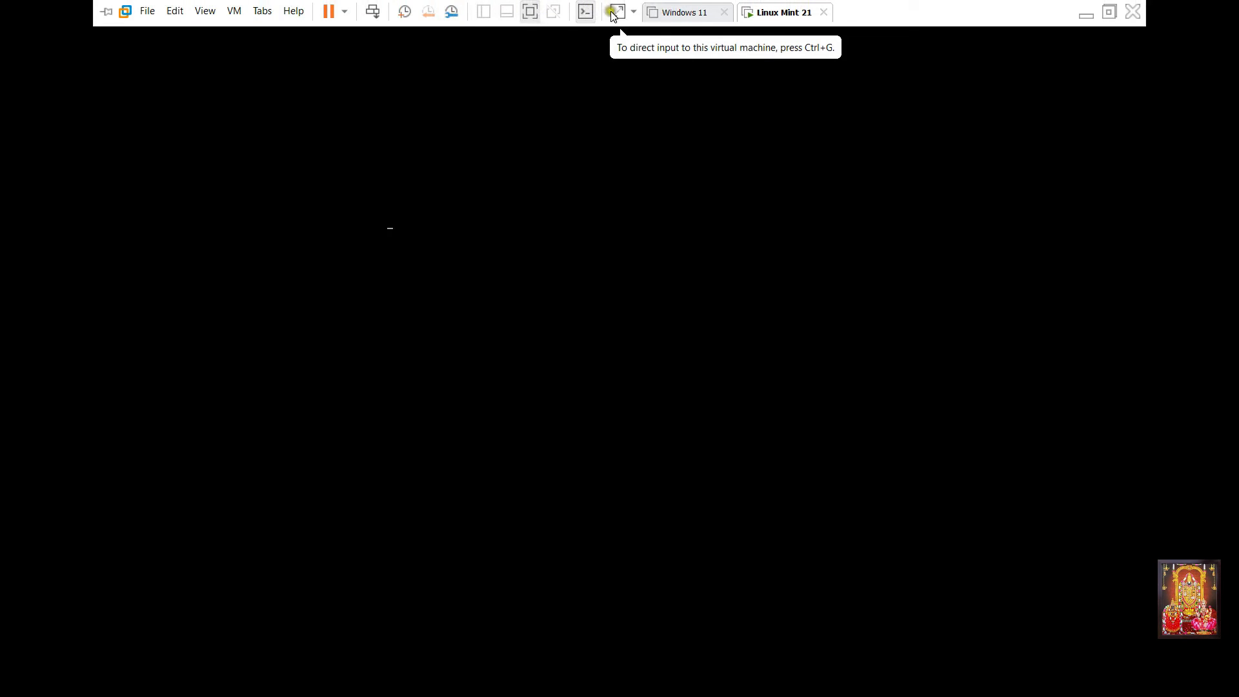
click(617, 12)
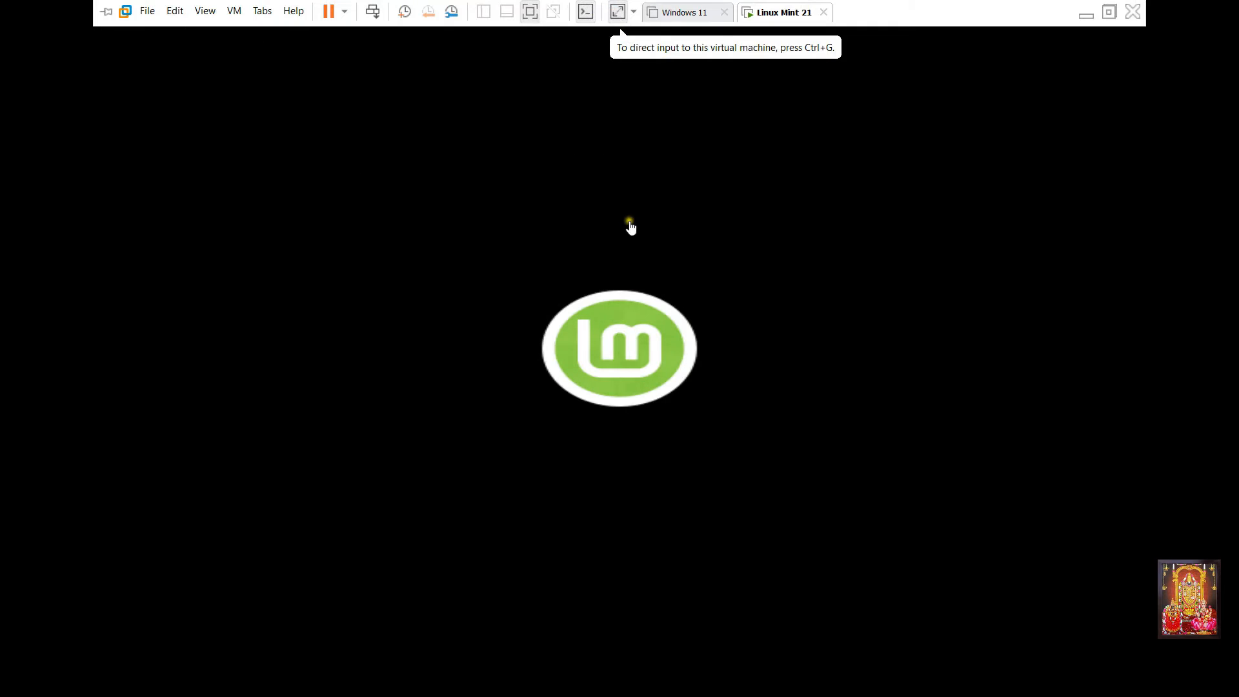
click(629, 223)
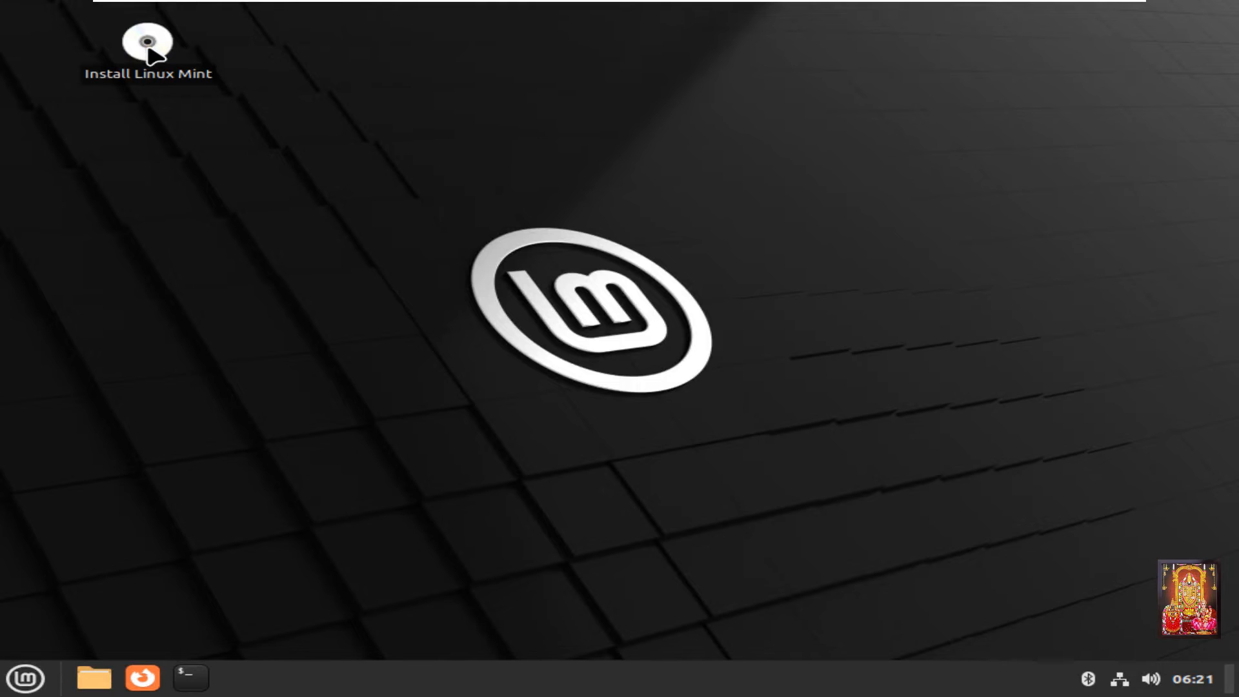
Step: Launch the Linux Mint installer and choose English, the English (US) keyboard layout and installation of multimedia codecs
double_click(150, 55)
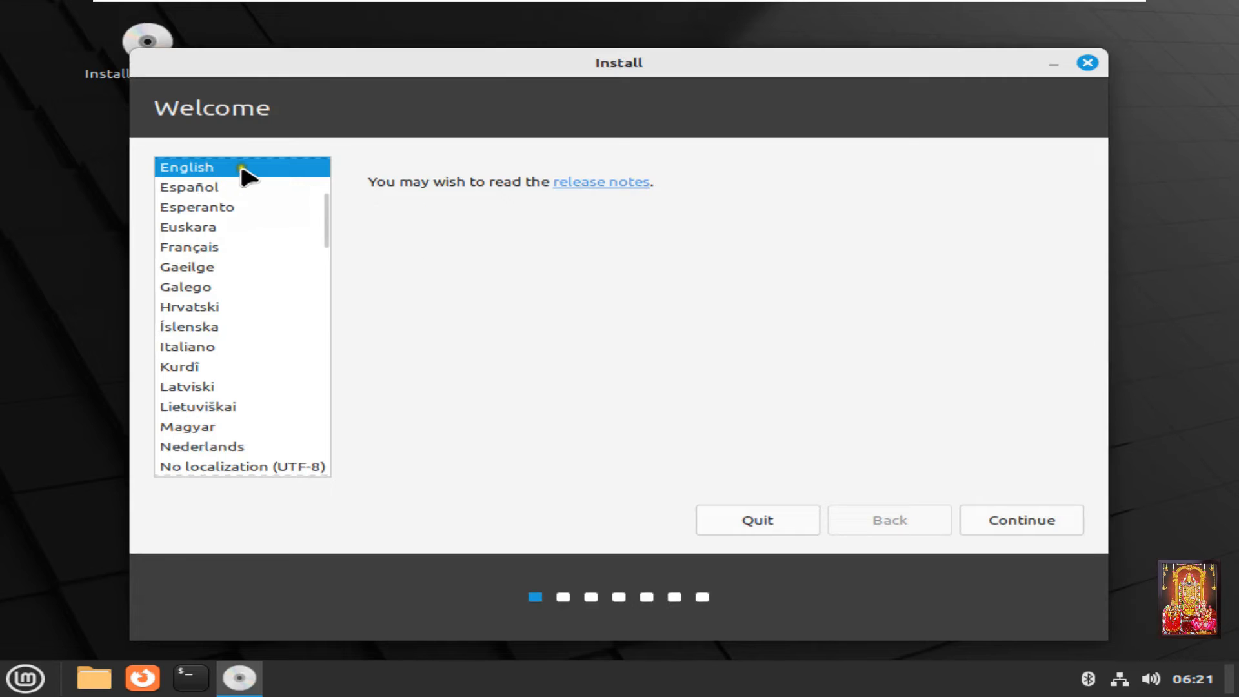
click(1018, 514)
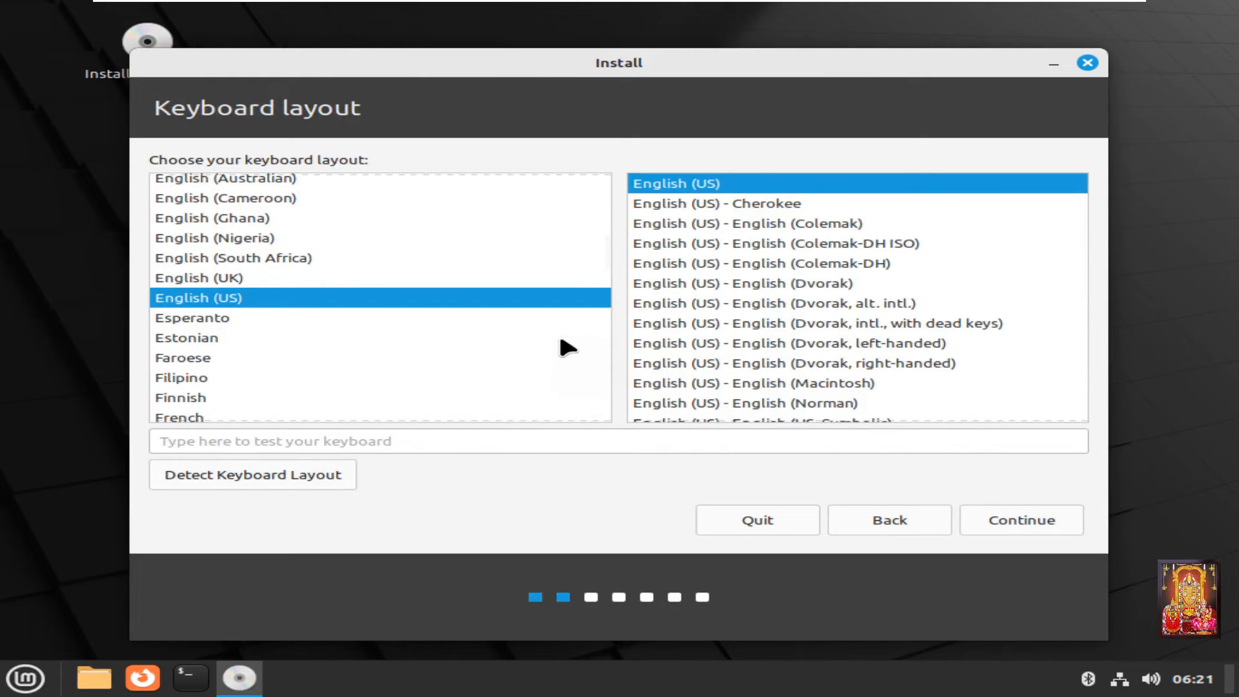
click(1010, 517)
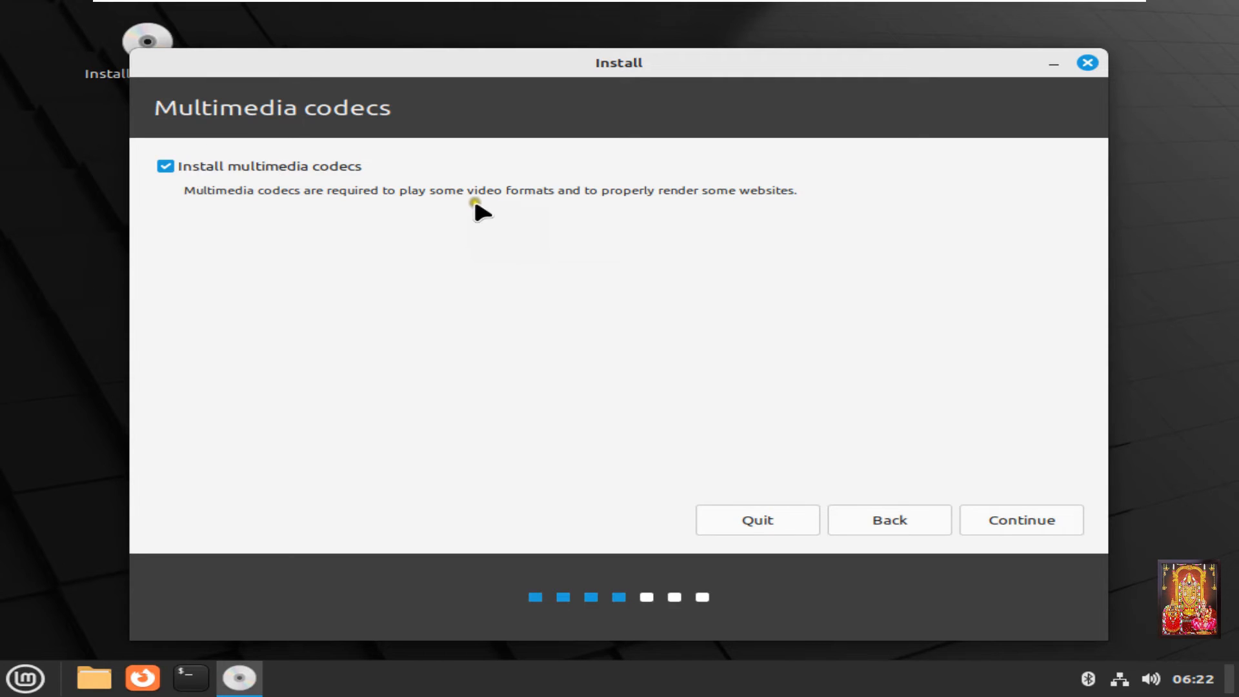
click(1001, 516)
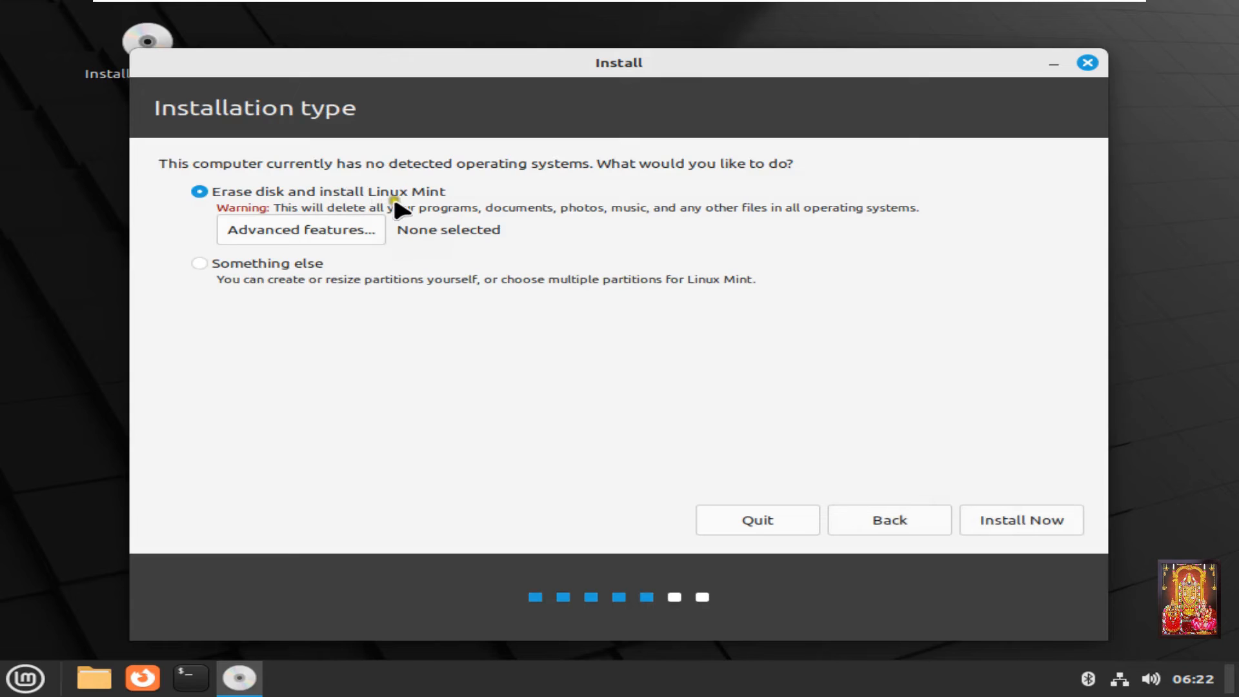
Step: Start the installation with Erase disk and install Linux Mint, confirm writing the disk changes, and accept Kolkata as the time zone
click(1044, 516)
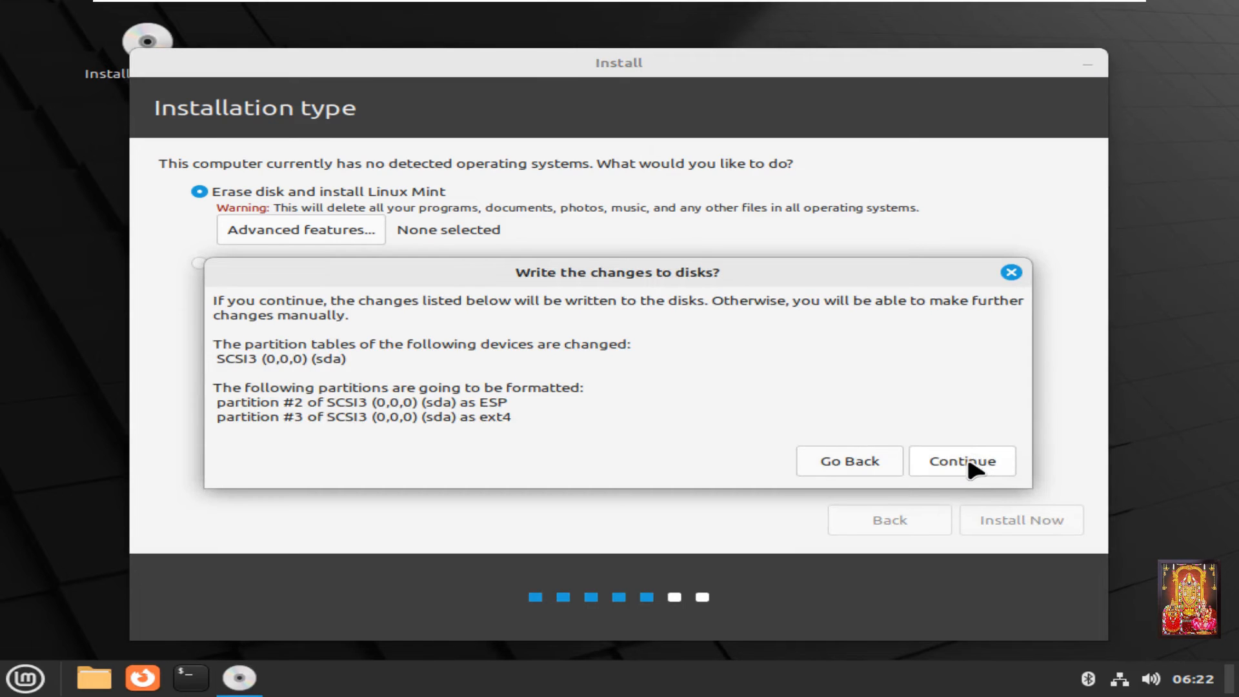
click(967, 459)
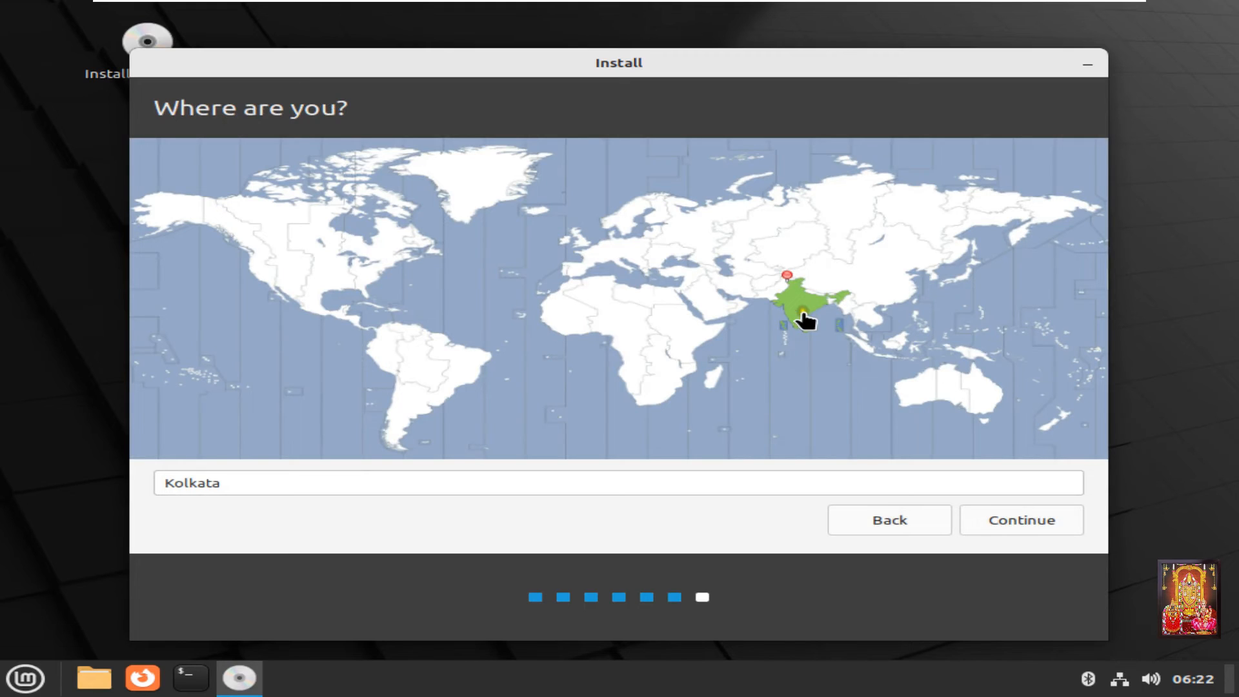
click(997, 513)
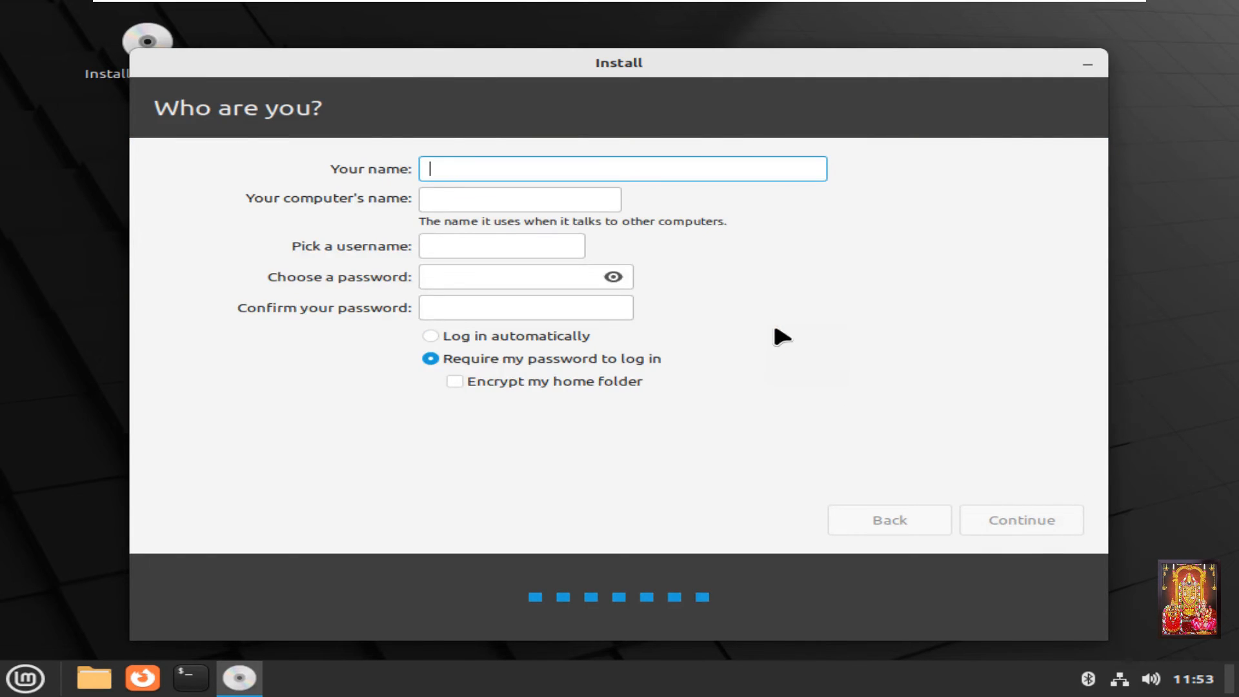
Step: Fill in the user's first name and shorten the suggested computer name so that it ends in "-VM"
text(Rohit)
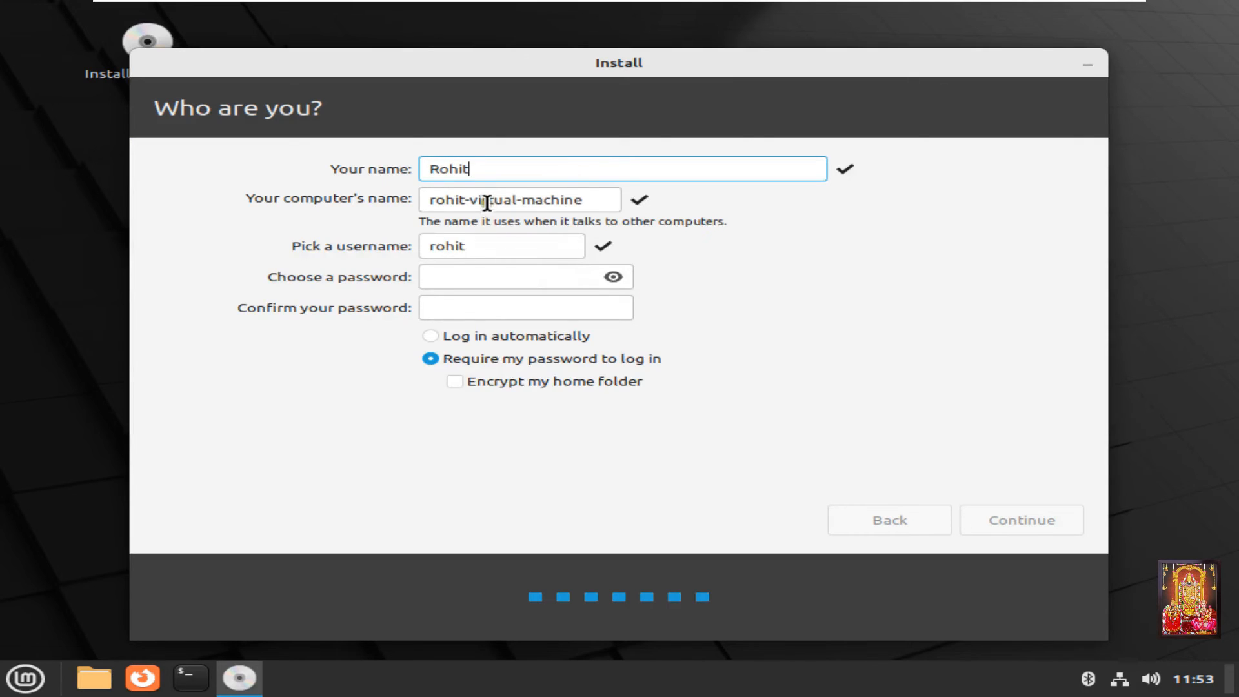
drag(477, 200, 626, 199)
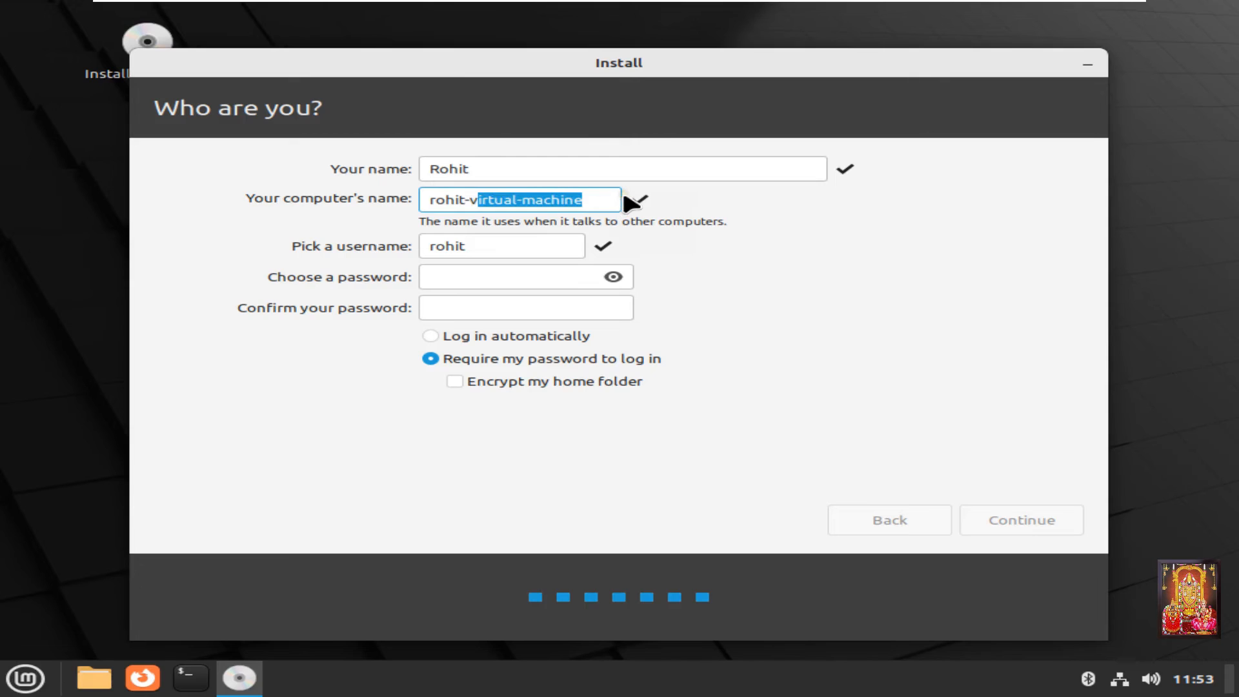
key(BackSpace)
key(BackSpace)
text(VM)
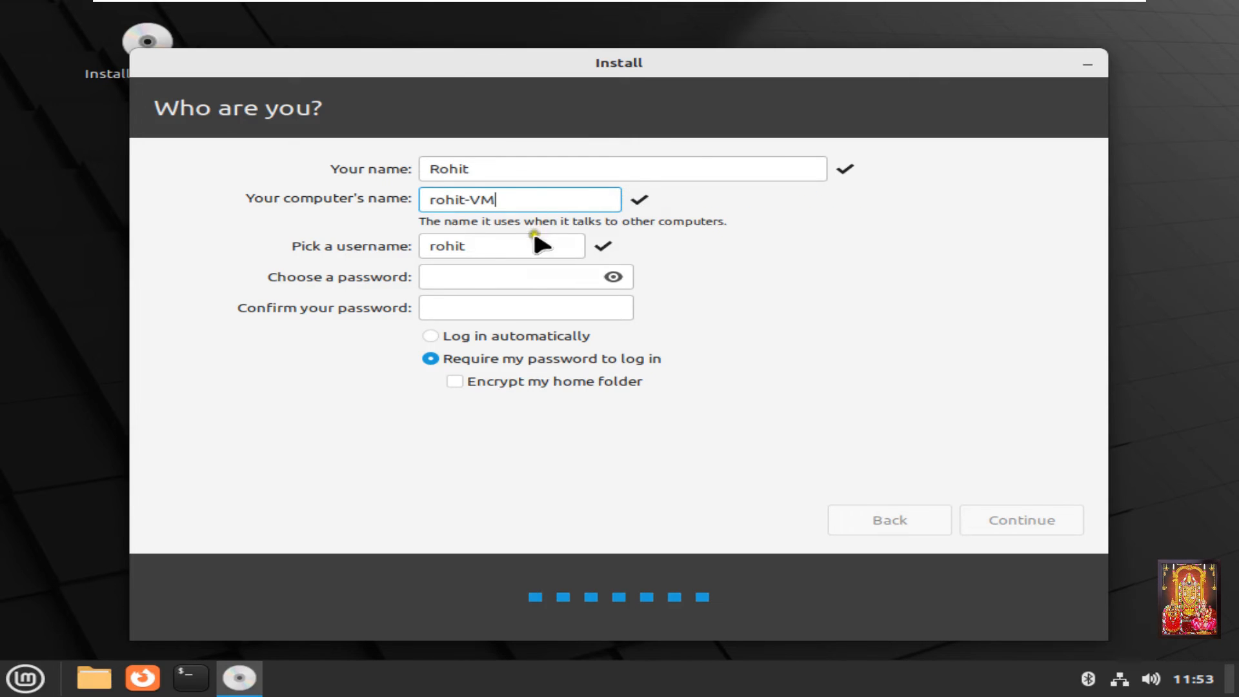
Step: Enter and confirm the account password, keep the password required at login, and continue the installation
click(449, 270)
text(********)
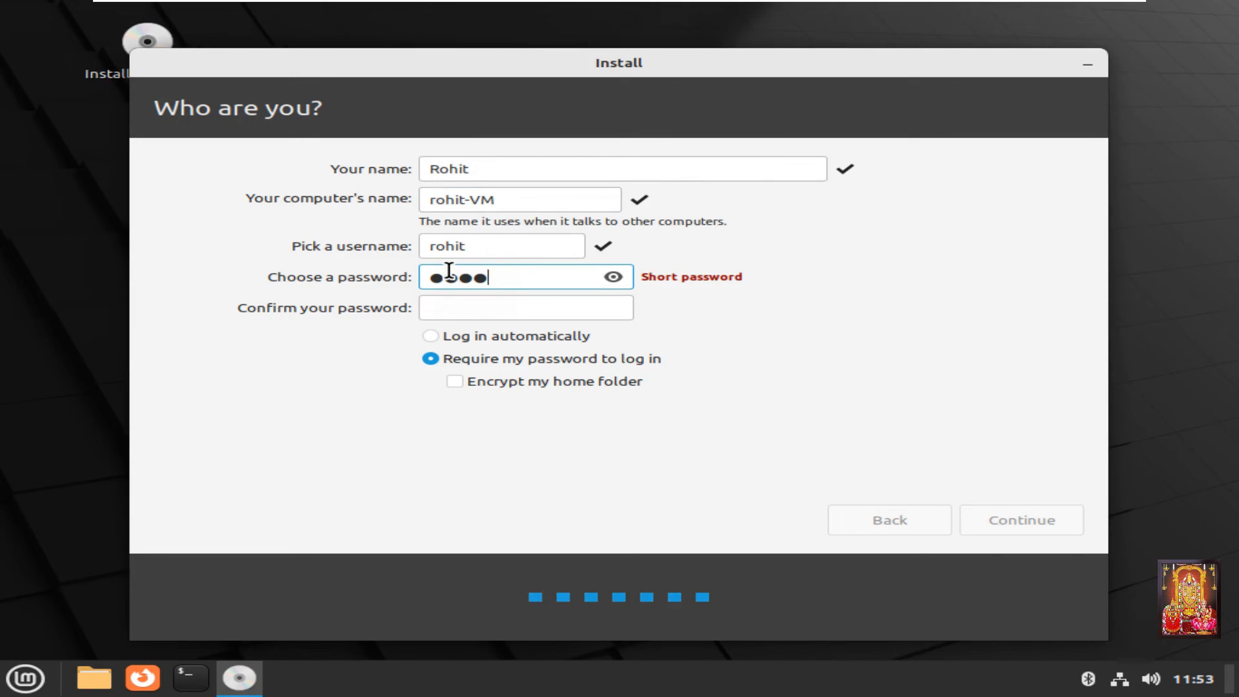
click(446, 305)
text(*****)
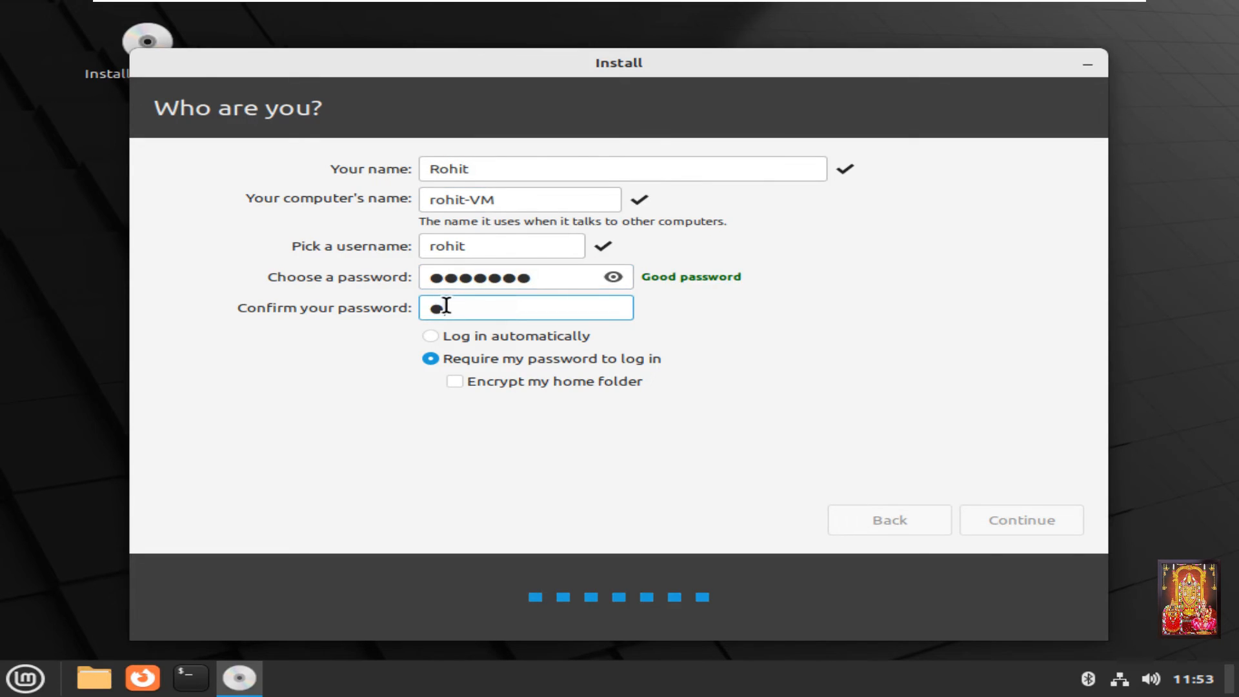
text(***)
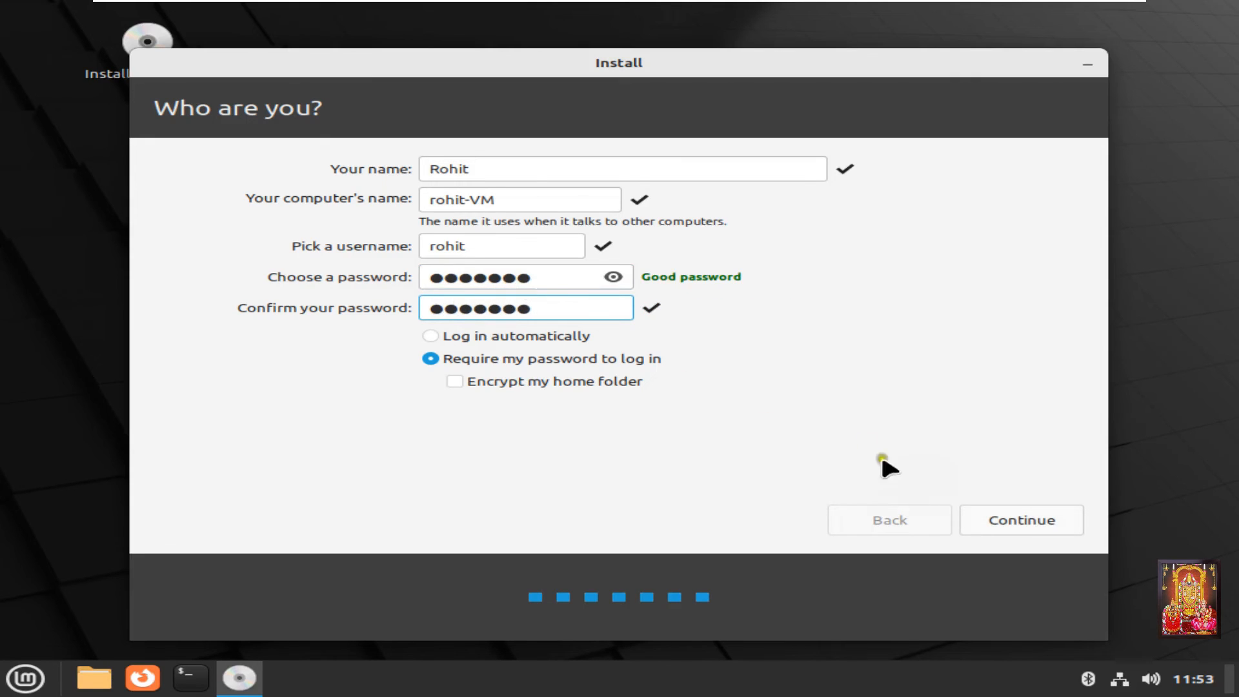
click(1046, 517)
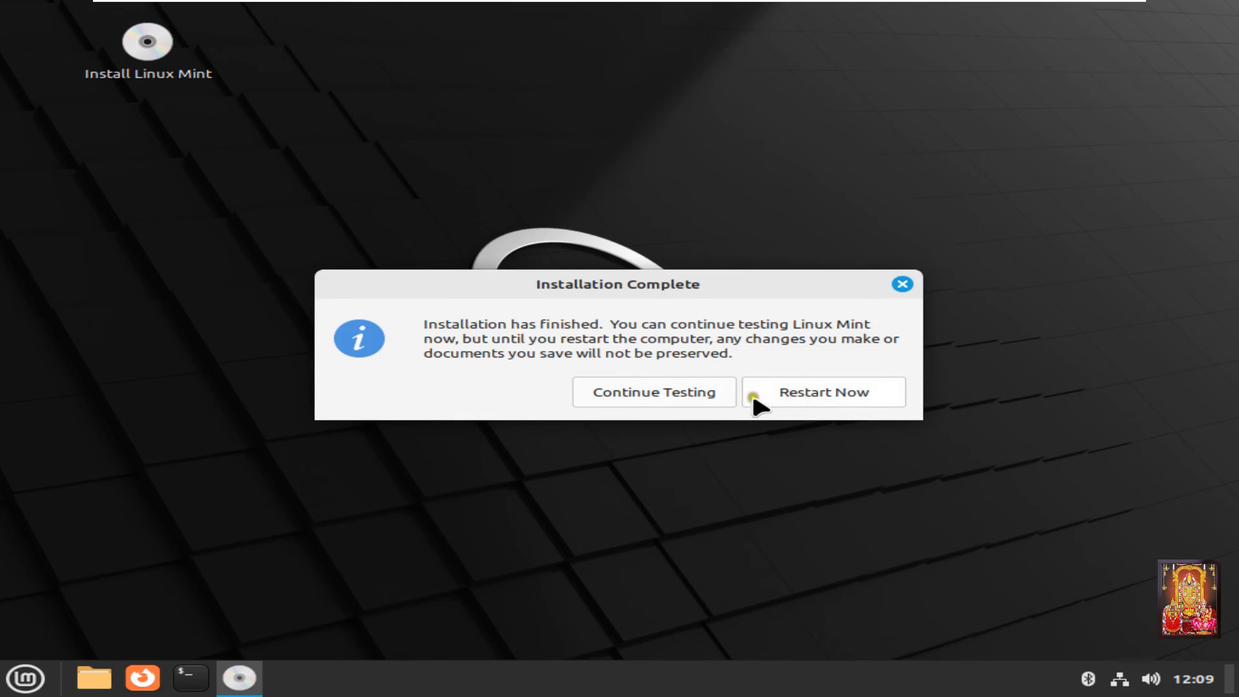
Step: Restart the virtual machine after the completed installation and acknowledge the request to remove the installation medium
click(765, 396)
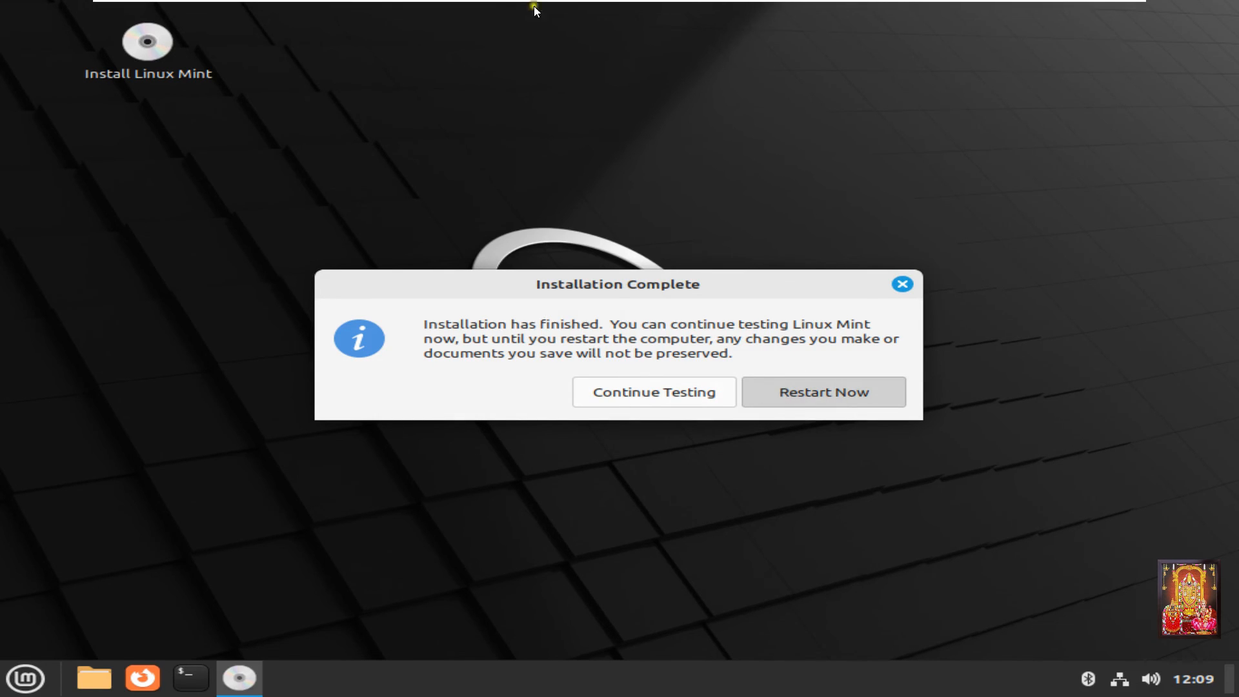
mouse_move(509, 5)
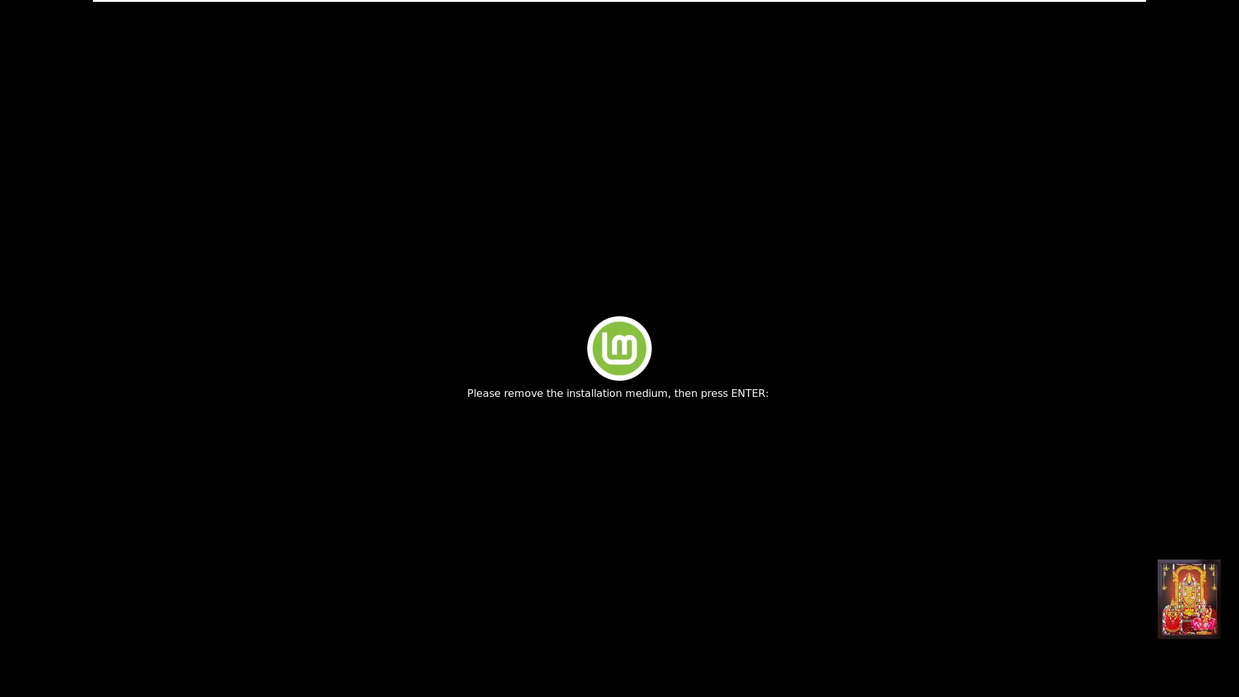
key(Return)
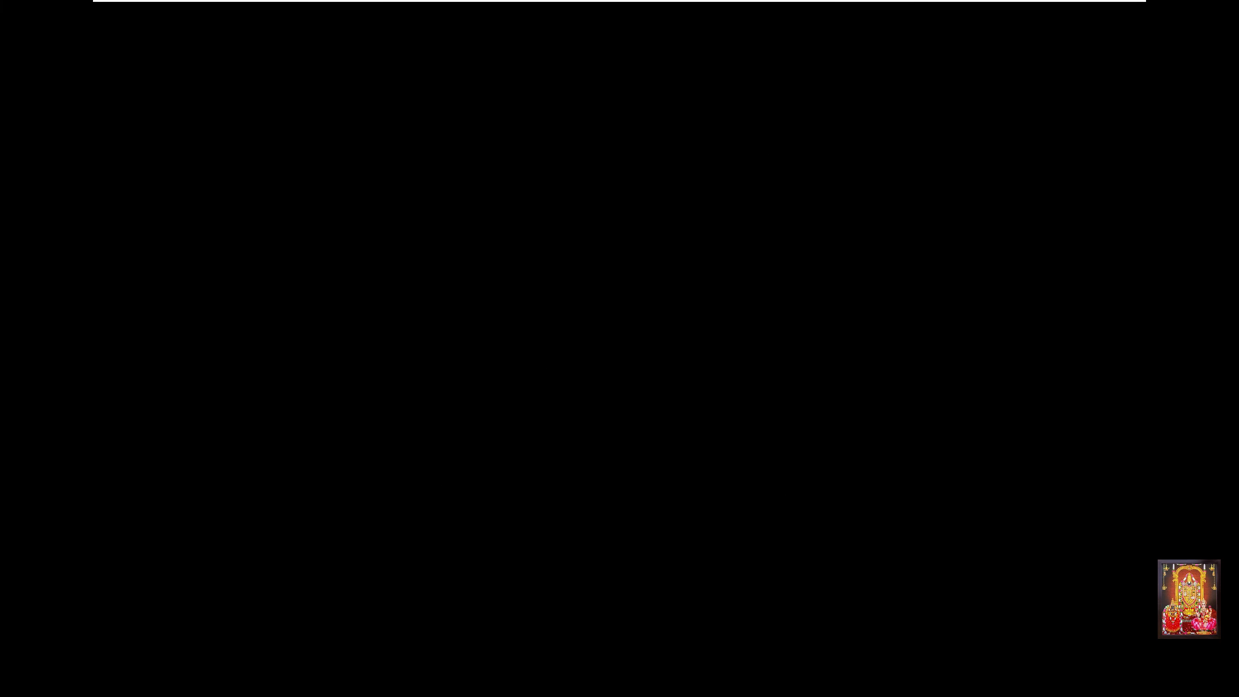